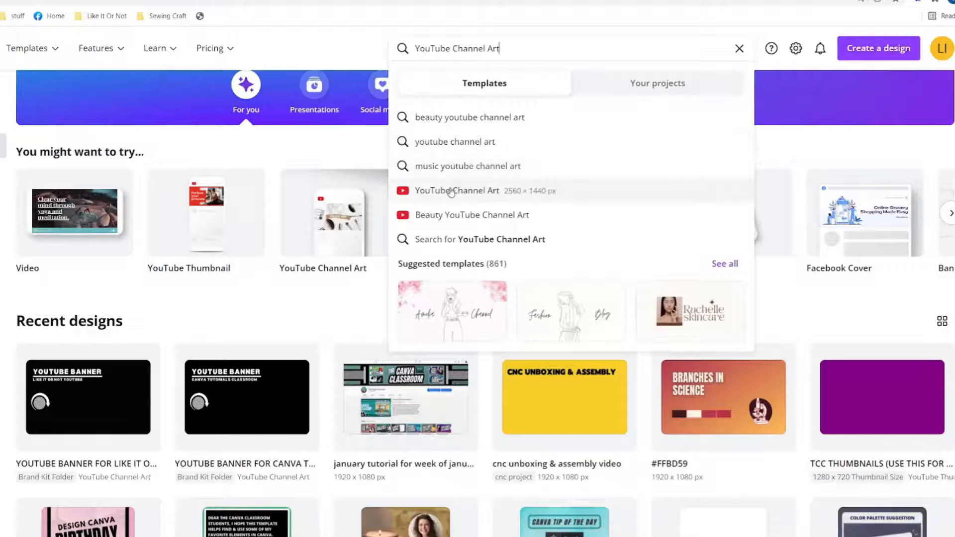
- Create a 2560 × 1440 px YouTube Channel Art design and add a rectangle resized to 1546 × 423 for the safe zone
{"action": "left_click", "coordinate": [449, 191]}
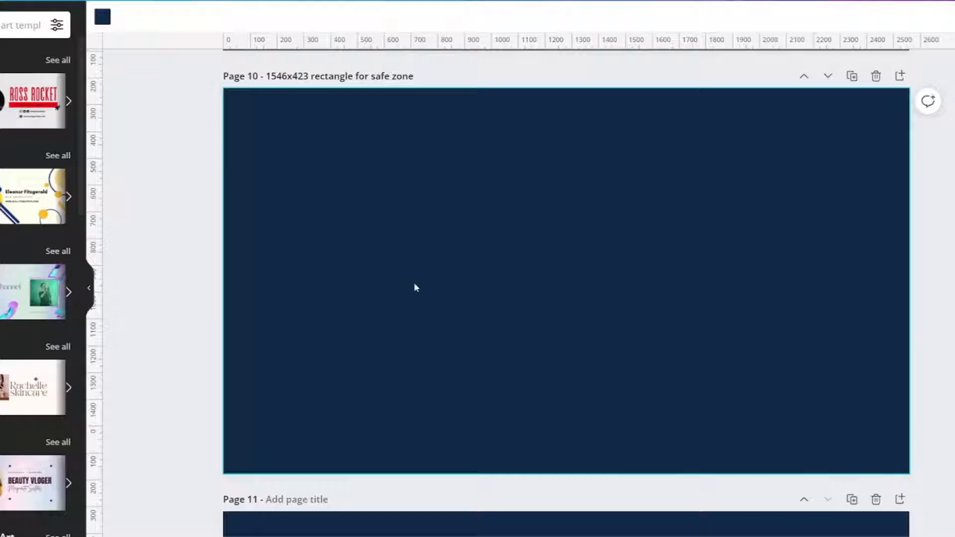
{"action": "key", "text": "r"}
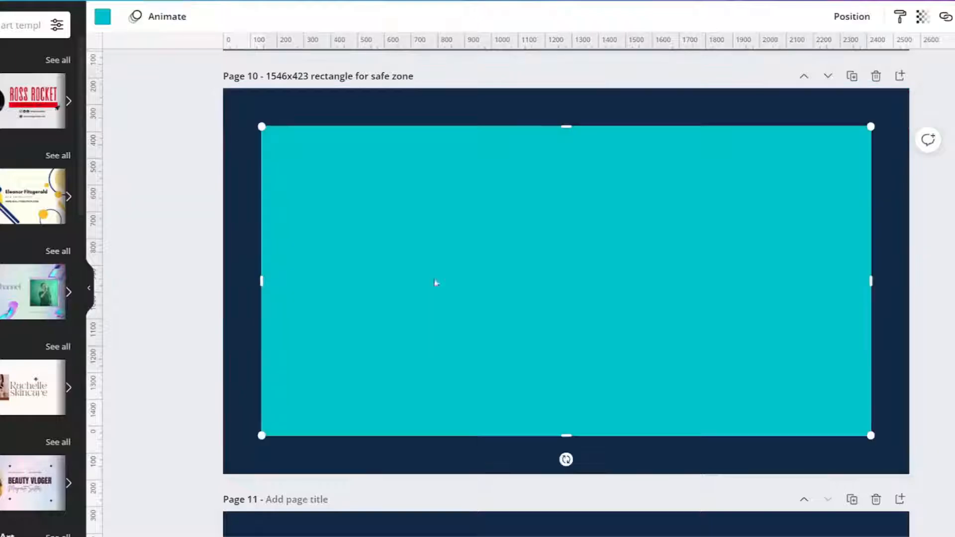
{"action": "left_click_drag", "start_coordinate": [570, 126], "coordinate": [573, 321]}
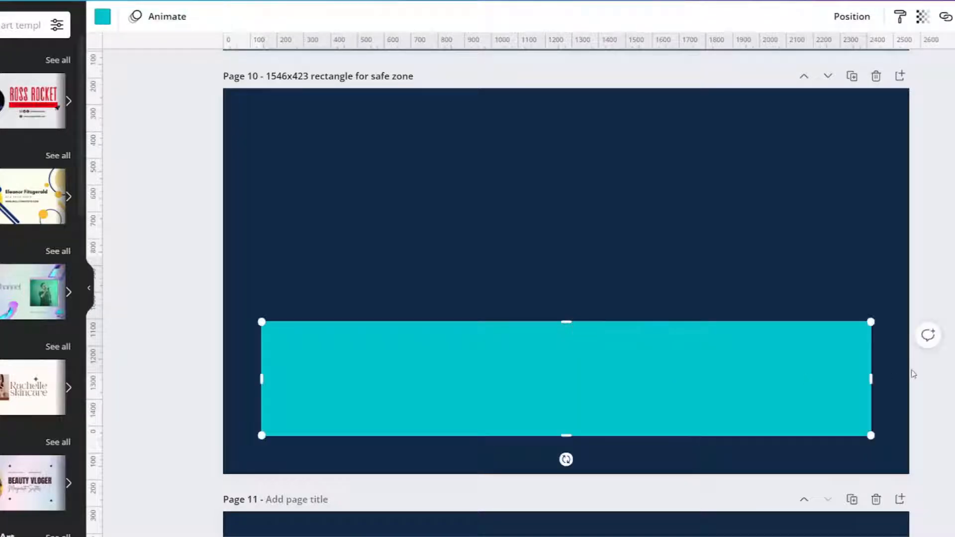
{"action": "left_click_drag", "start_coordinate": [879, 375], "coordinate": [678, 373]}
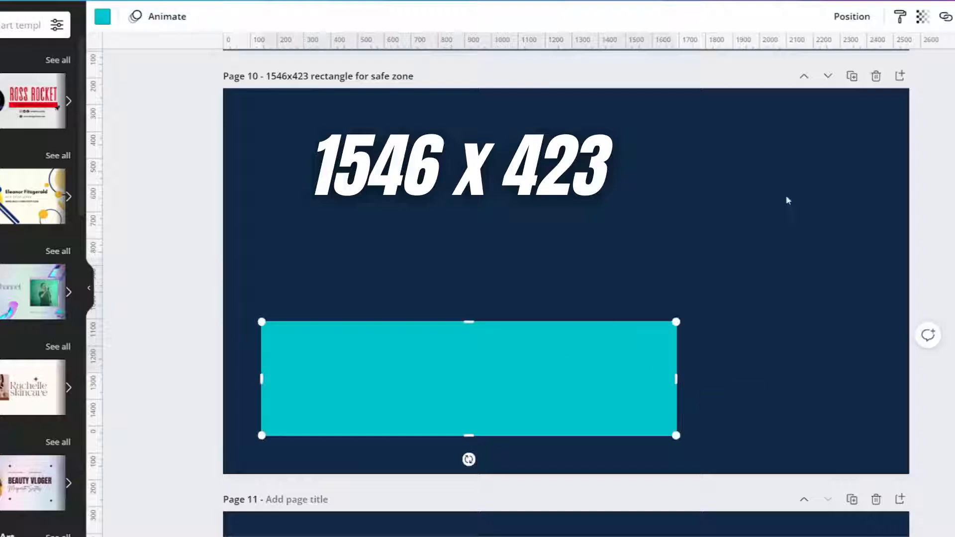
- Align the safe-zone rectangle to the center and middle of the page
{"action": "left_click", "coordinate": [851, 20]}
{"action": "left_click", "coordinate": [801, 147]}
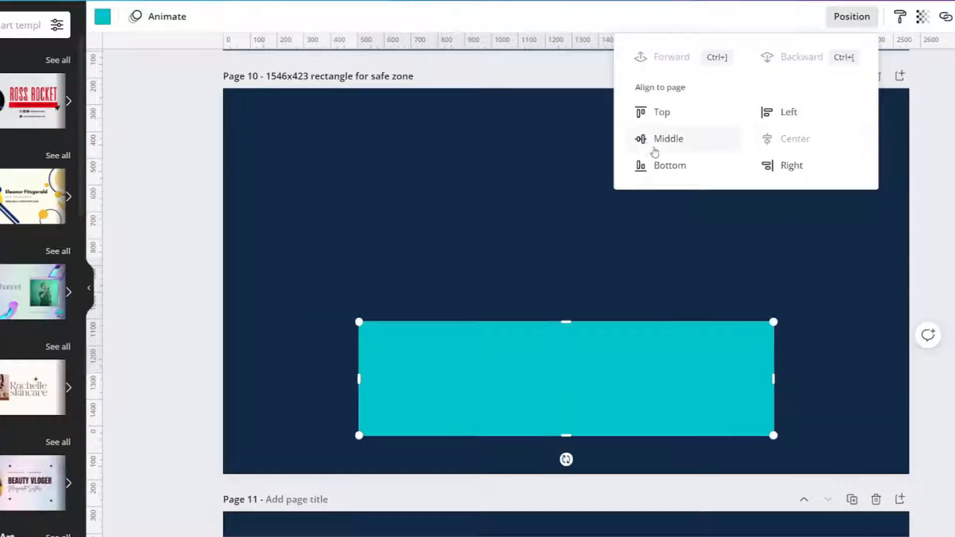
{"action": "left_click", "coordinate": [657, 143]}
{"action": "left_click", "coordinate": [460, 383]}
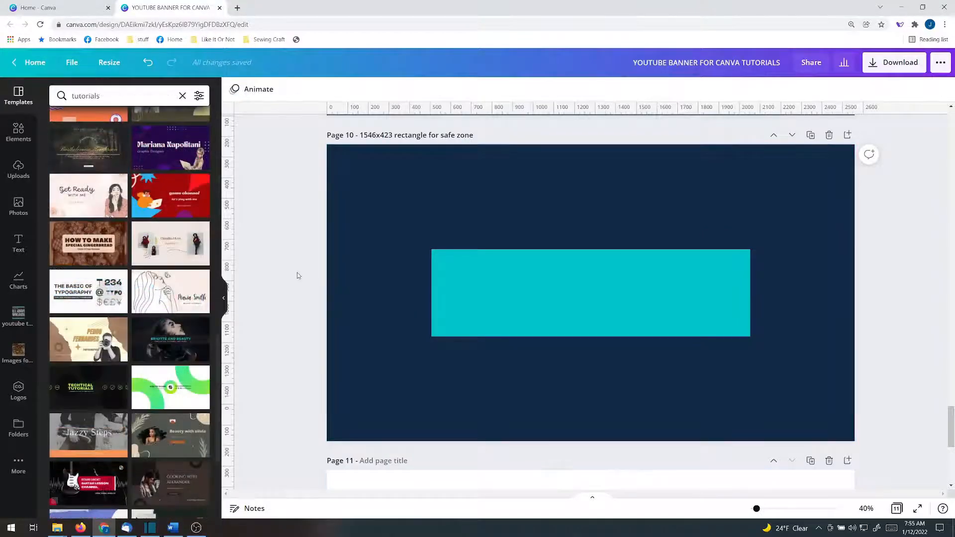
- Add a new page, apply the Black Photo Beauty Makeup YouTube Channel Art template to it, and view the template's details
{"action": "left_click", "coordinate": [848, 135]}
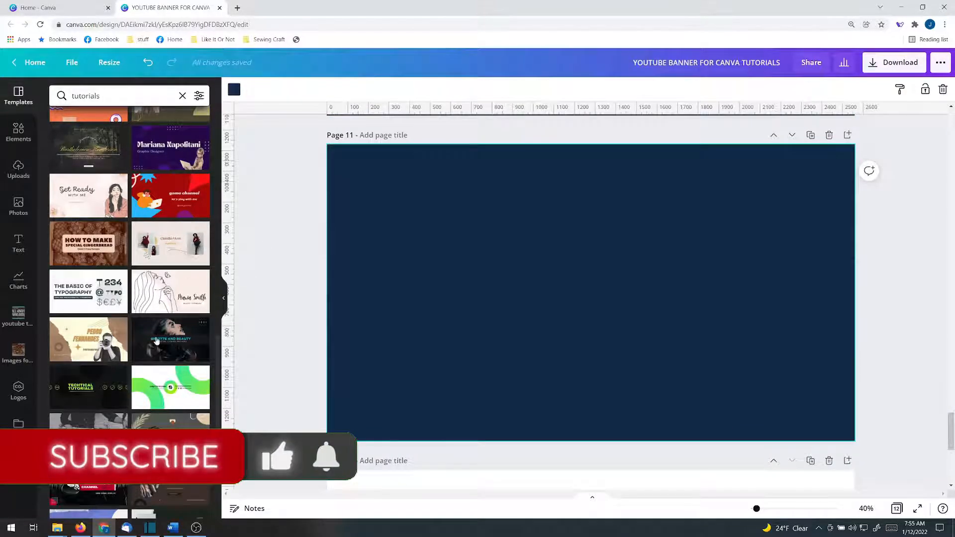
{"action": "left_click", "coordinate": [175, 334]}
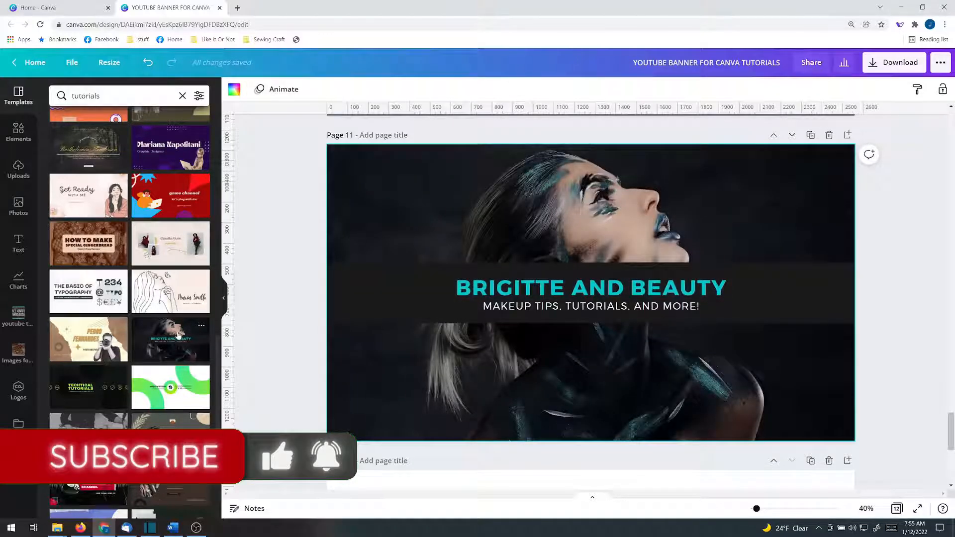
{"action": "left_click", "coordinate": [201, 329]}
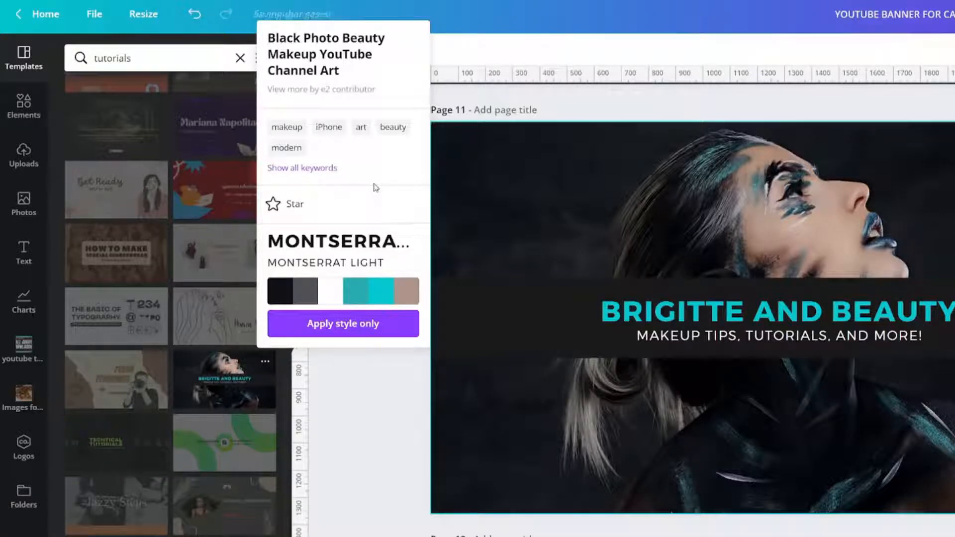
{"action": "left_click", "coordinate": [667, 223]}
- Copy the safe-zone rectangle from page 10 onto the template on page 11
{"action": "scroll", "coordinate": [667, 222], "scroll_direction": "up", "scroll_amount": 6}
{"action": "left_click", "coordinate": [518, 294]}
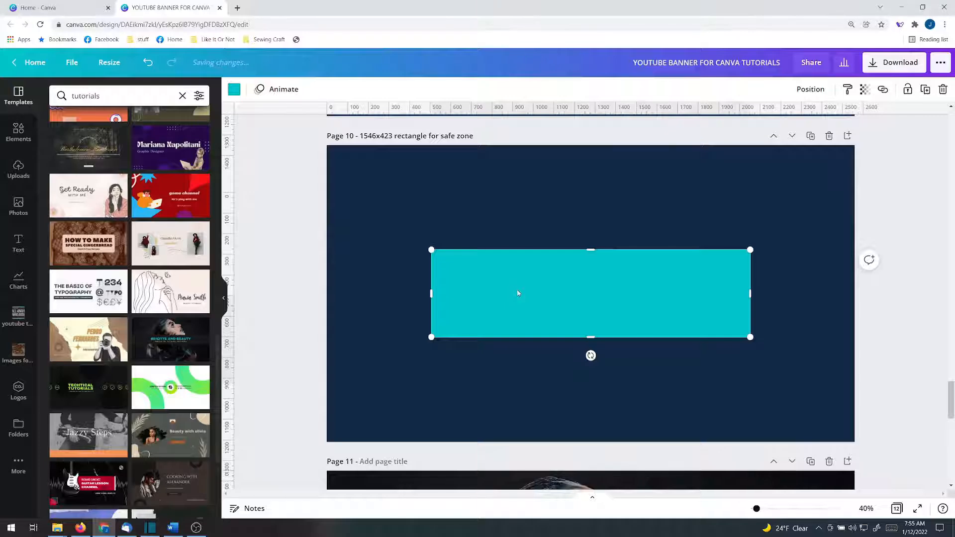
{"action": "scroll", "coordinate": [517, 294], "scroll_direction": "down", "scroll_amount": 5}
{"action": "key", "text": "ctrl+v"}
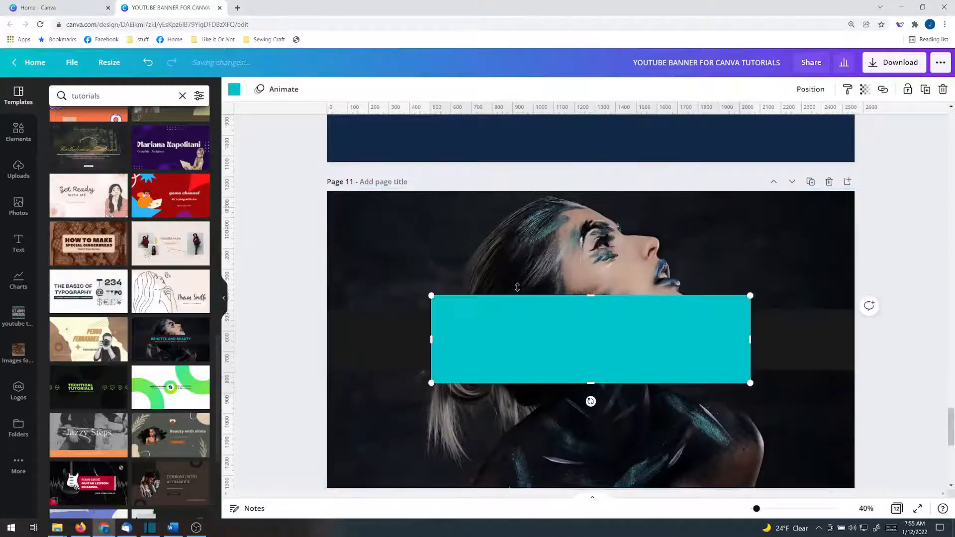
{"action": "left_click", "coordinate": [282, 328]}
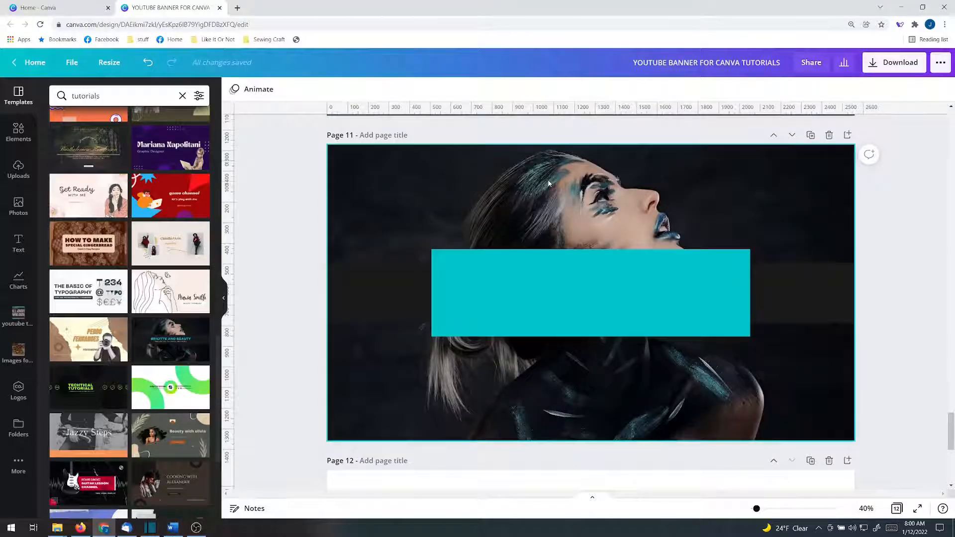
- Delete the template's background photo on page 11 and search the elements for "fading background"
{"action": "left_click", "coordinate": [549, 184]}
{"action": "key", "text": "Delete"}
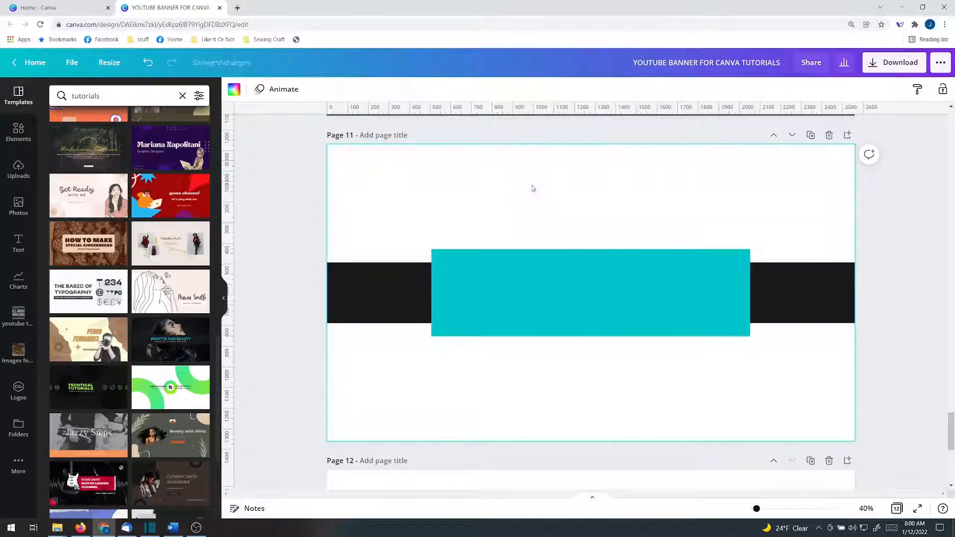
{"action": "left_click", "coordinate": [111, 100]}
{"action": "double_click", "coordinate": [111, 100]}
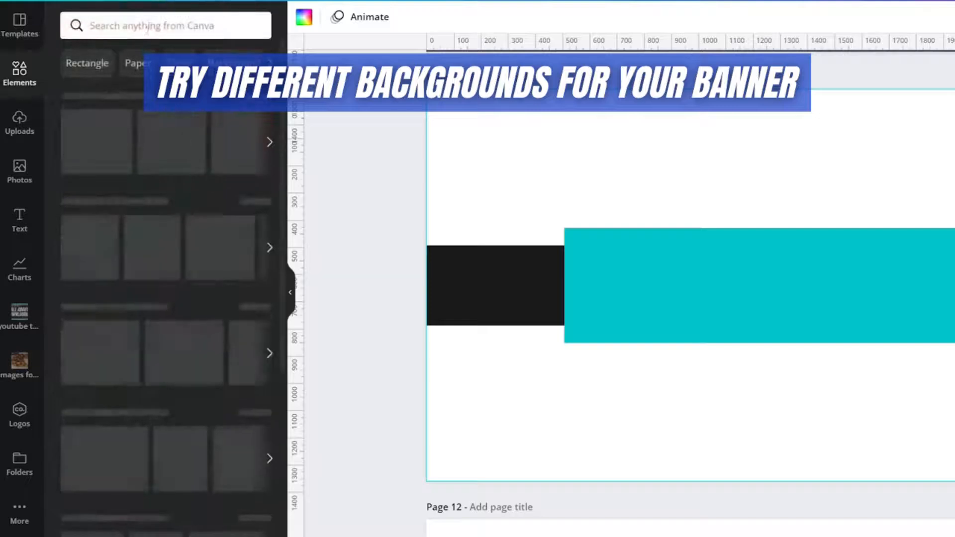
{"action": "left_click", "coordinate": [149, 26]}
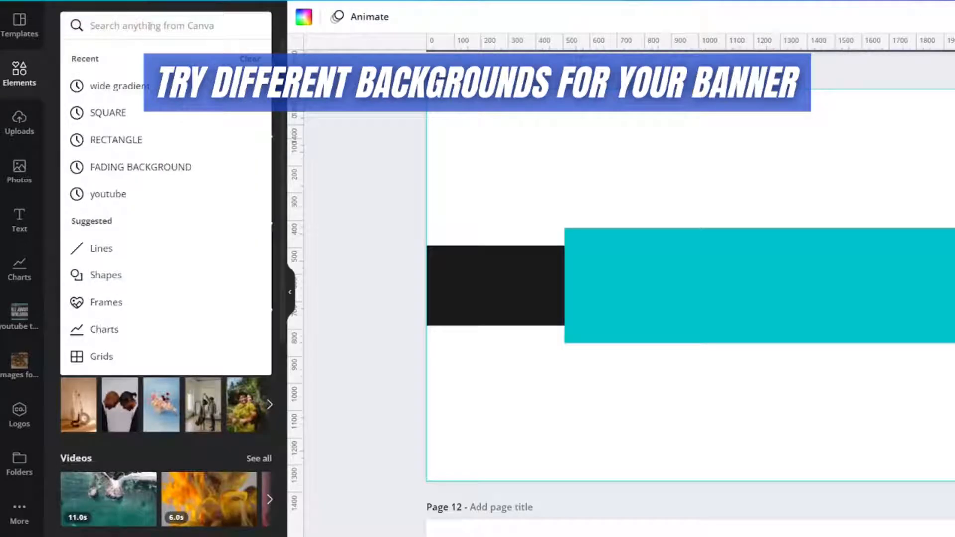
{"action": "type", "text": "fading "}
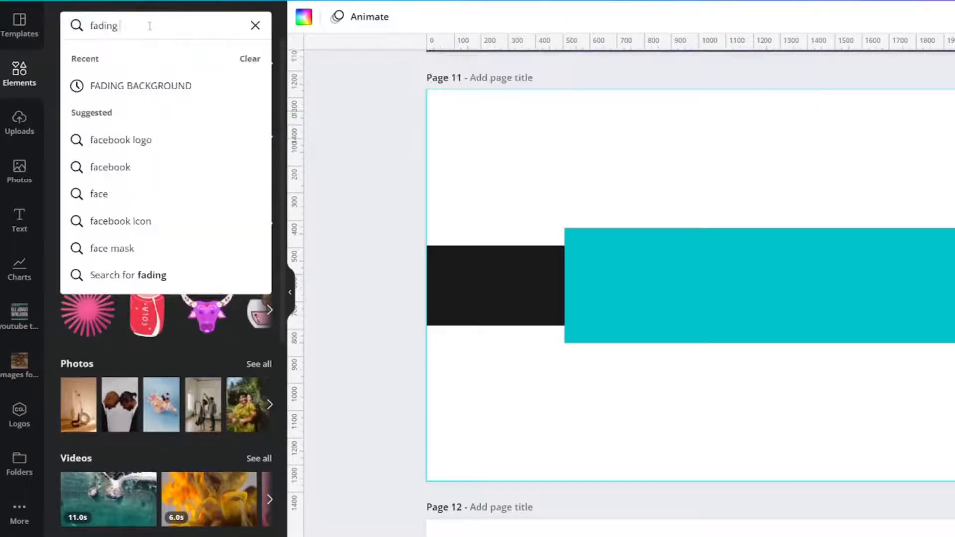
{"action": "type", "text": "background"}
{"action": "key", "text": "Return"}
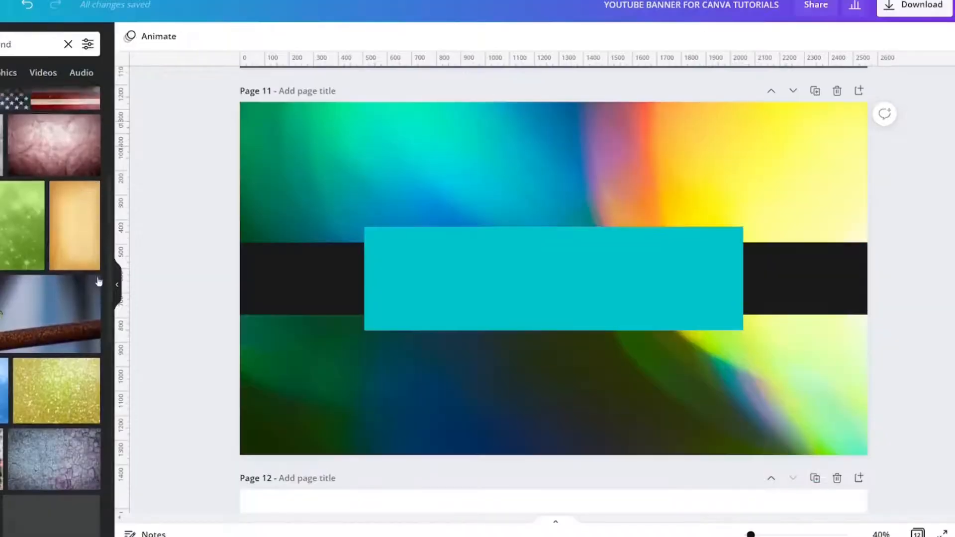
- Add the Lilac Purple Star Fade Background photo from the results and make it the background of page 11
{"action": "scroll", "coordinate": [50, 298], "scroll_direction": "down", "scroll_amount": 5}
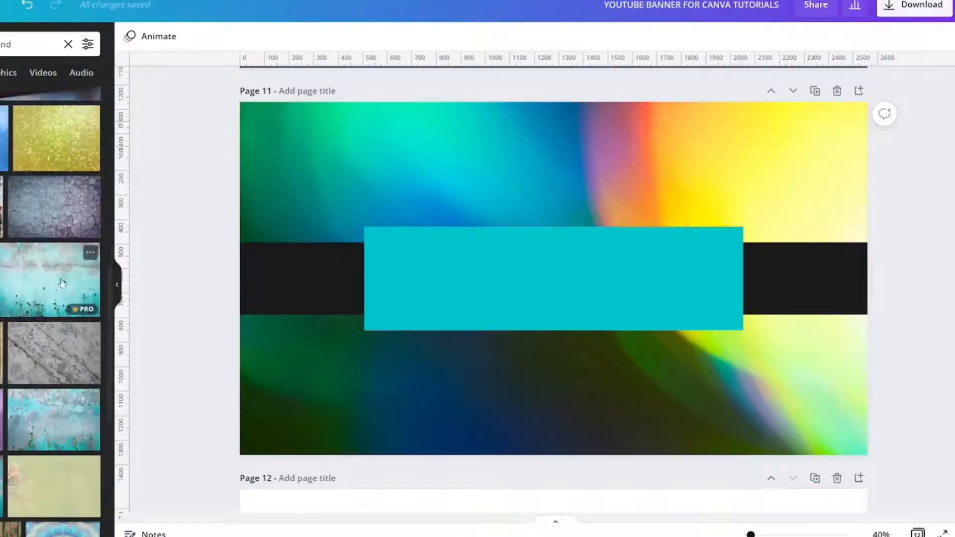
{"action": "scroll", "coordinate": [49, 311], "scroll_direction": "down", "scroll_amount": 1}
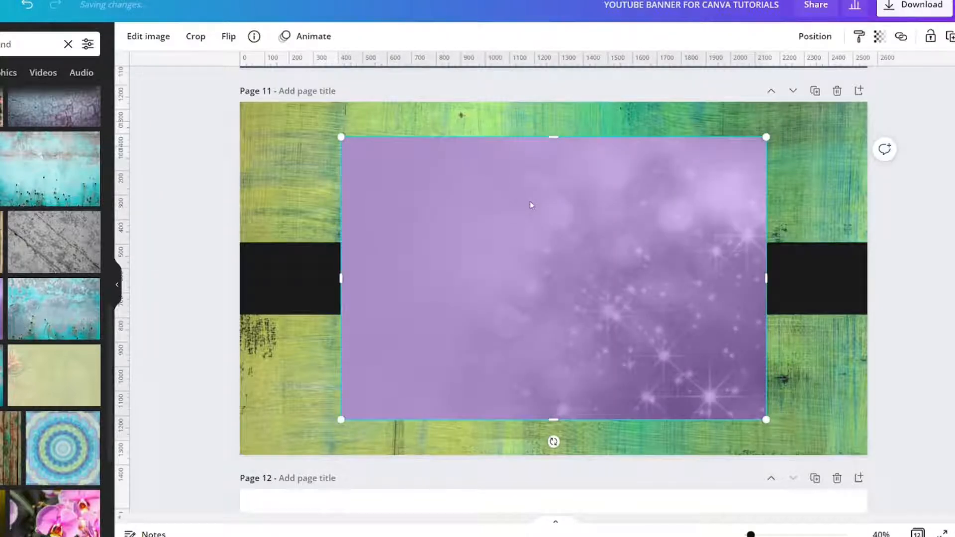
{"action": "right_click", "coordinate": [530, 205]}
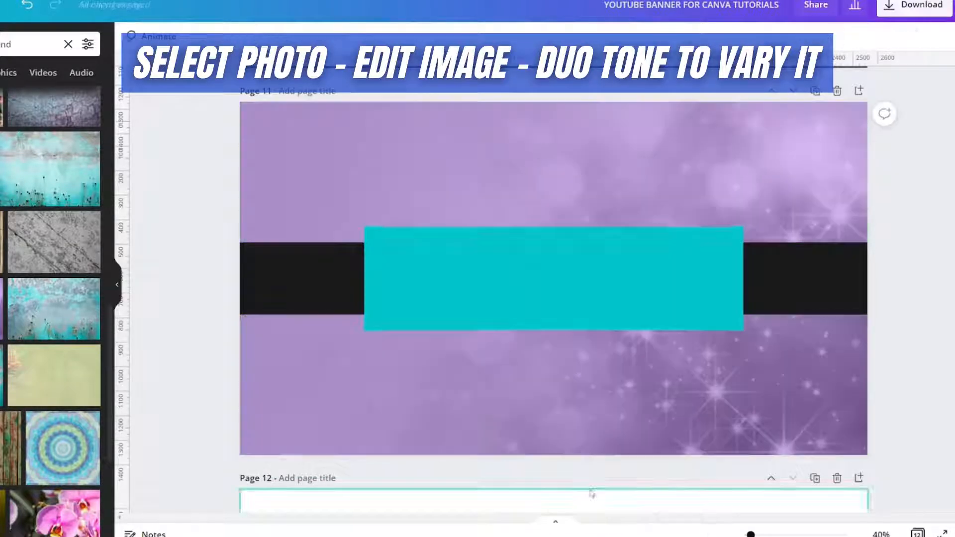
{"action": "left_click", "coordinate": [589, 489]}
- Find the duotone effects by searching "duo" and apply Cherry to the page background image
{"action": "left_click", "coordinate": [469, 166]}
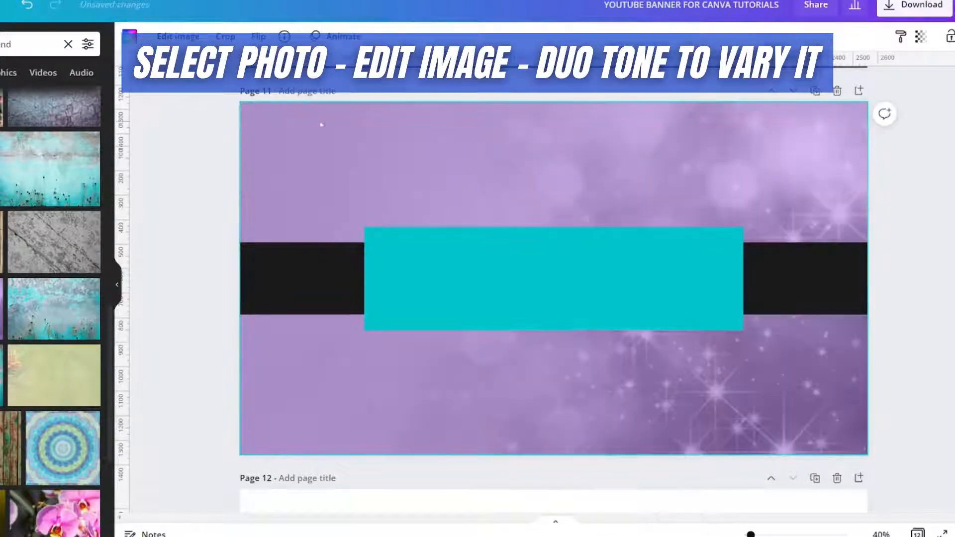
{"action": "left_click", "coordinate": [129, 36]}
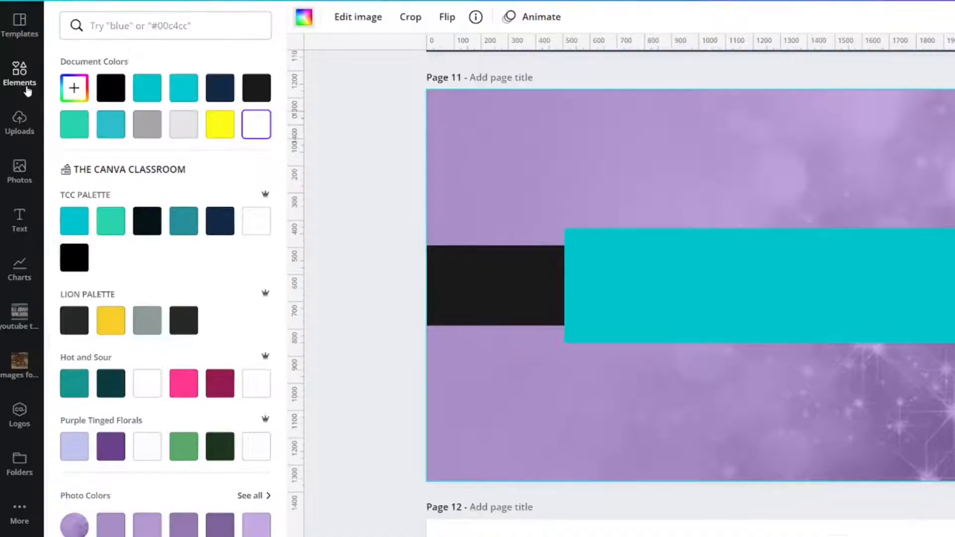
{"action": "left_click", "coordinate": [304, 17]}
{"action": "left_click", "coordinate": [358, 17]}
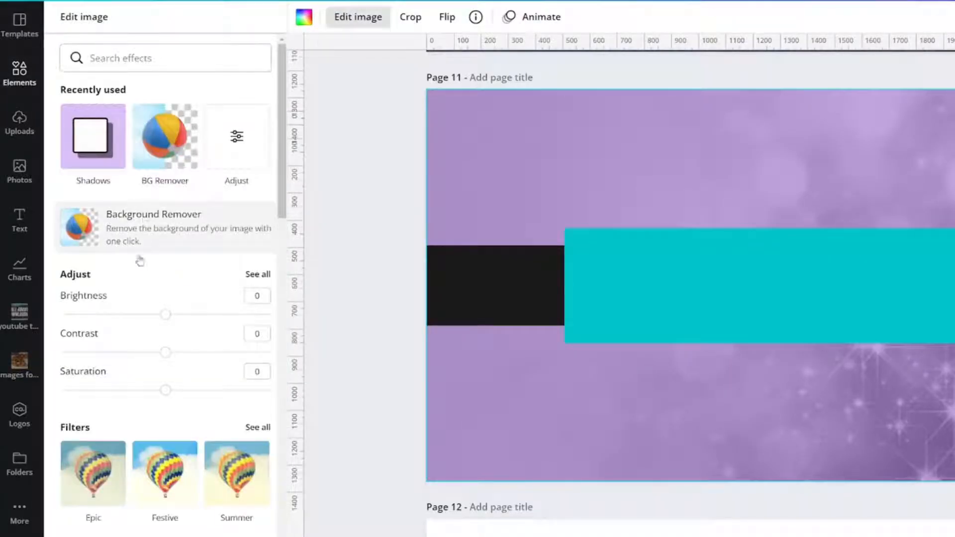
{"action": "left_click", "coordinate": [131, 55]}
{"action": "type", "text": "duo"}
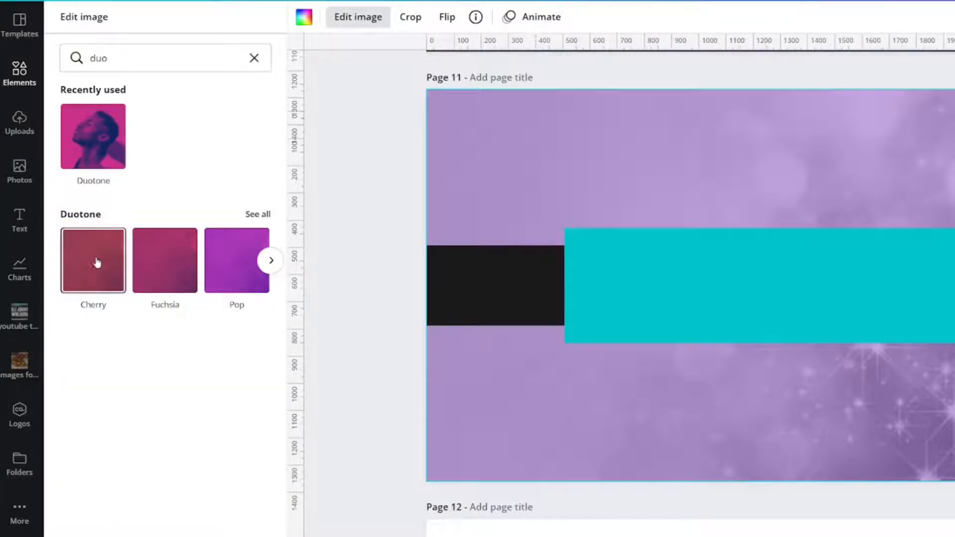
{"action": "left_click", "coordinate": [82, 265]}
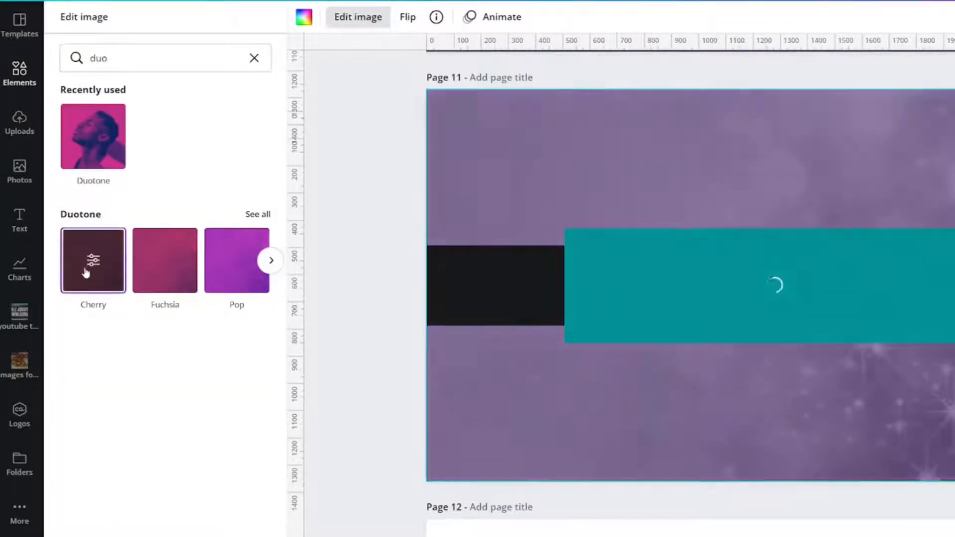
- Set the duotone highlights to the turquoise of the TCC palette and the shadows to black
{"action": "left_click", "coordinate": [92, 259]}
{"action": "left_click", "coordinate": [257, 61]}
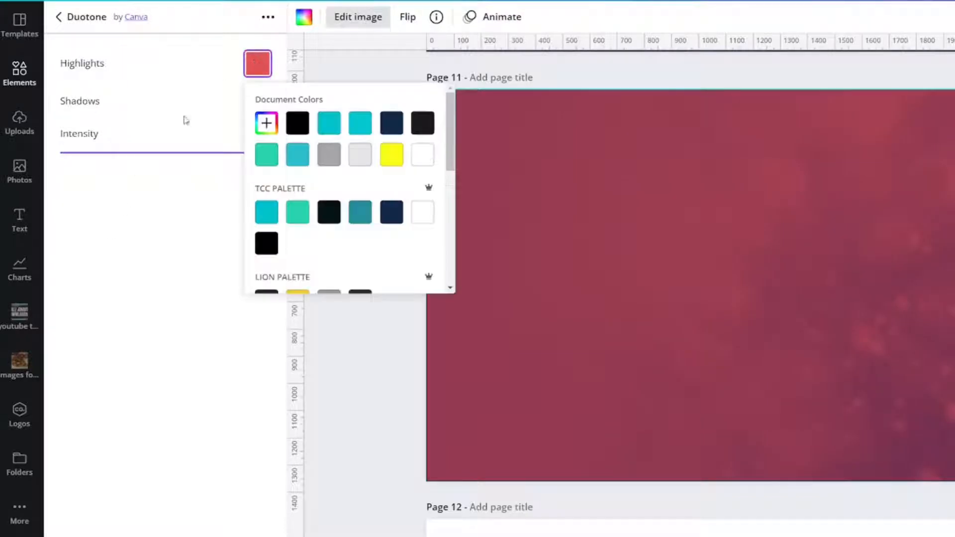
{"action": "left_click", "coordinate": [267, 213]}
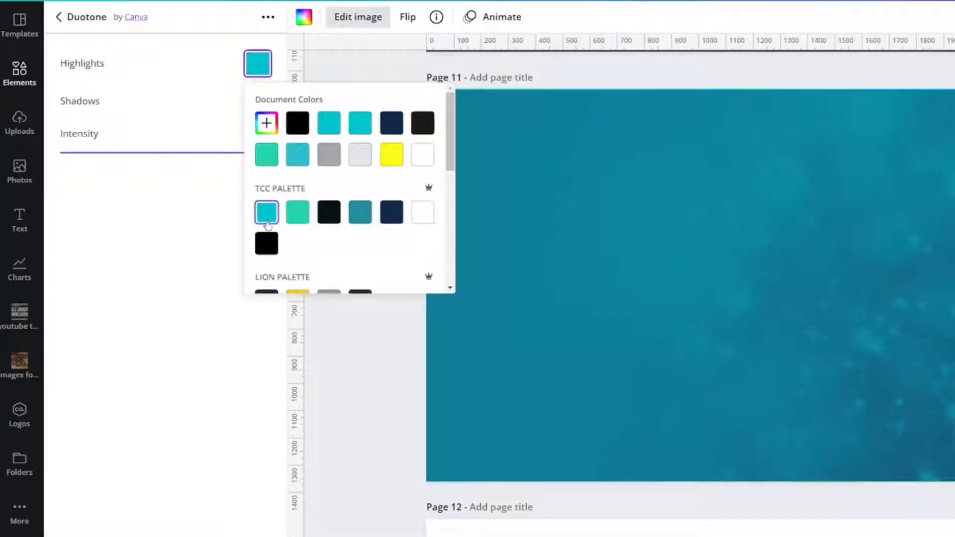
{"action": "left_click", "coordinate": [169, 86]}
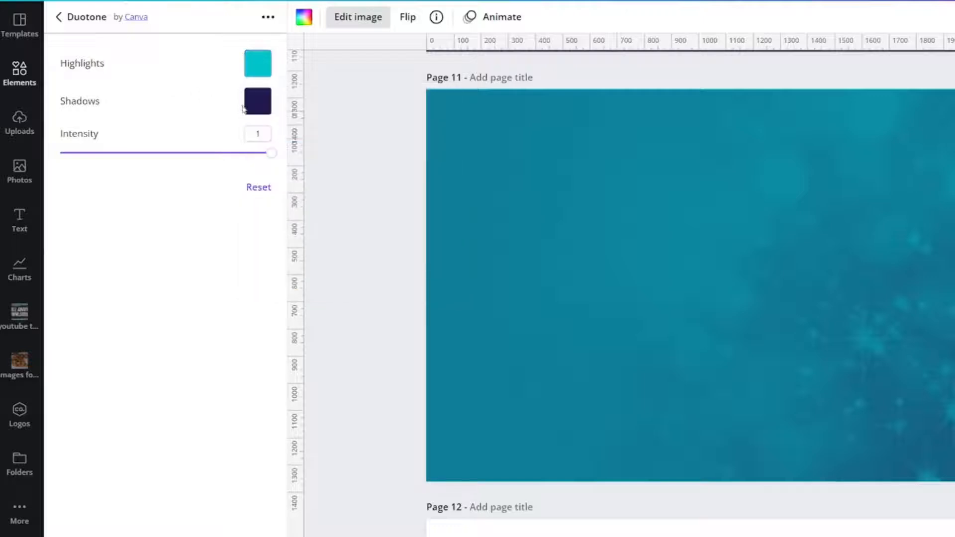
{"action": "left_click", "coordinate": [257, 101]}
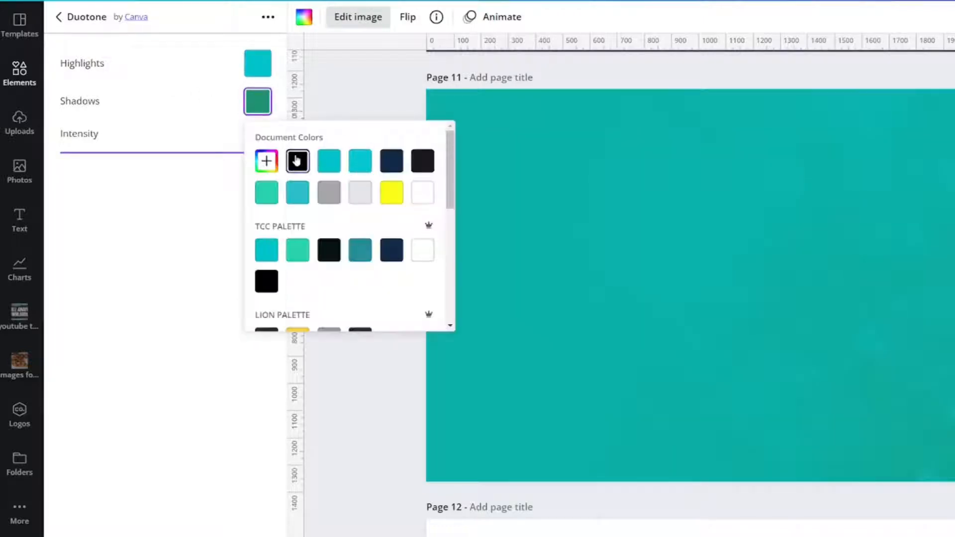
{"action": "left_click", "coordinate": [298, 161]}
{"action": "left_click", "coordinate": [166, 535]}
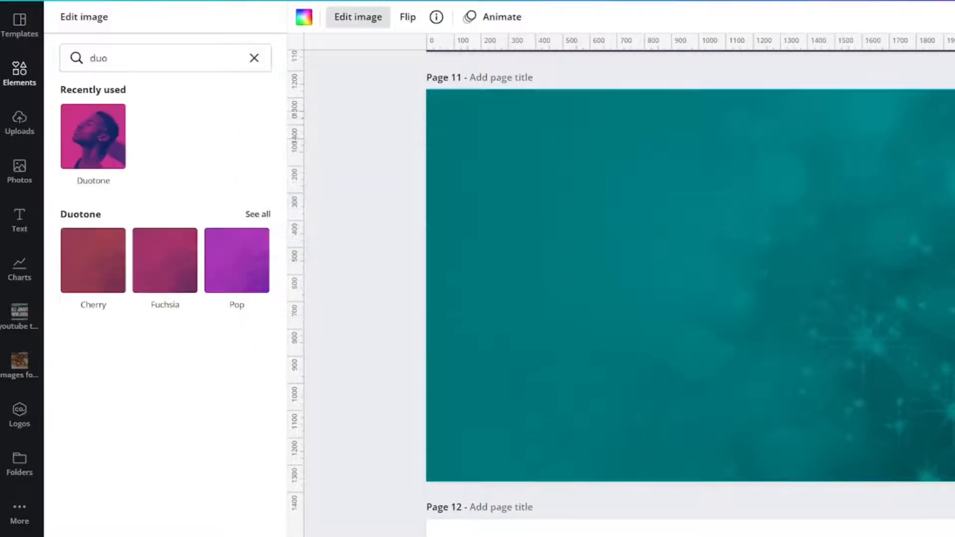
- View the details of the edited background image and of the original Lilac Purple Star Fade Background element
{"action": "left_click", "coordinate": [477, 19]}
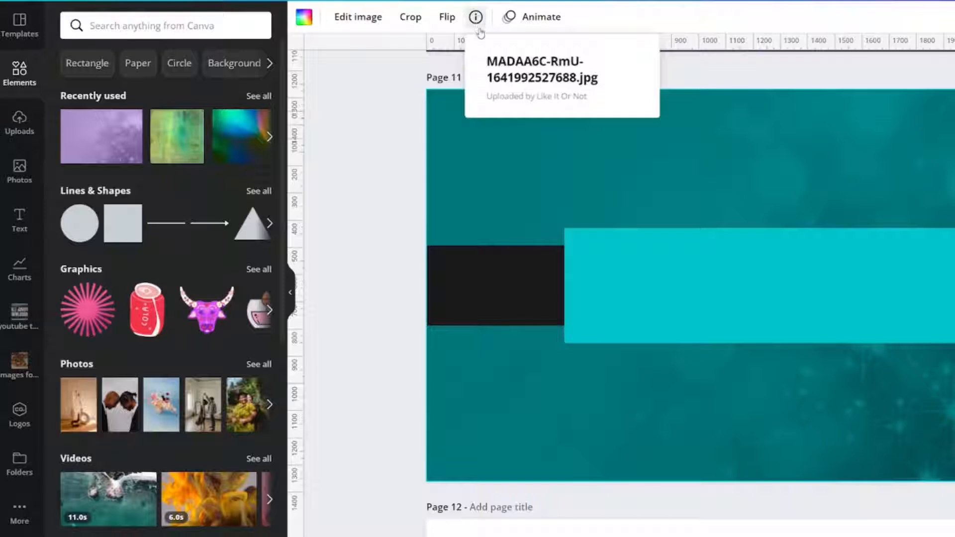
{"action": "left_click", "coordinate": [490, 154]}
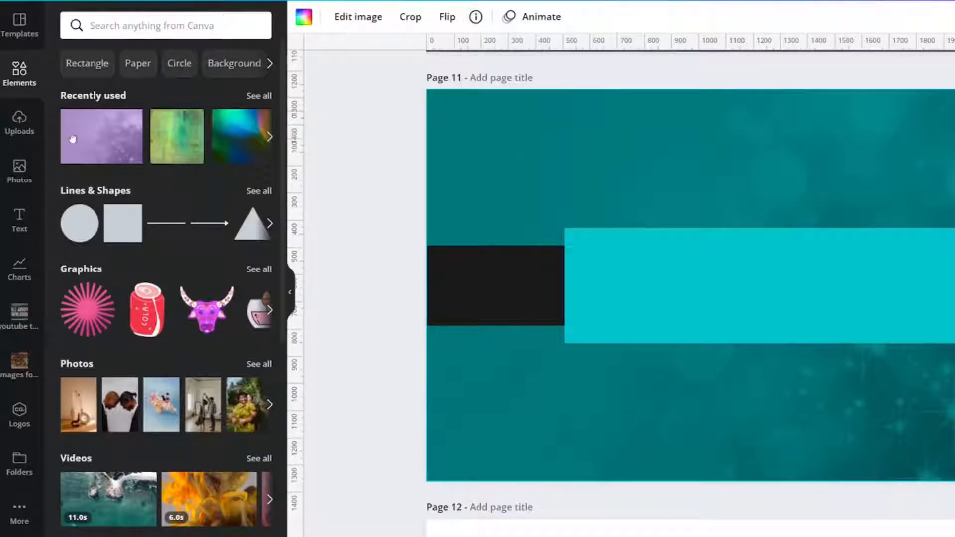
{"action": "left_click", "coordinate": [131, 120]}
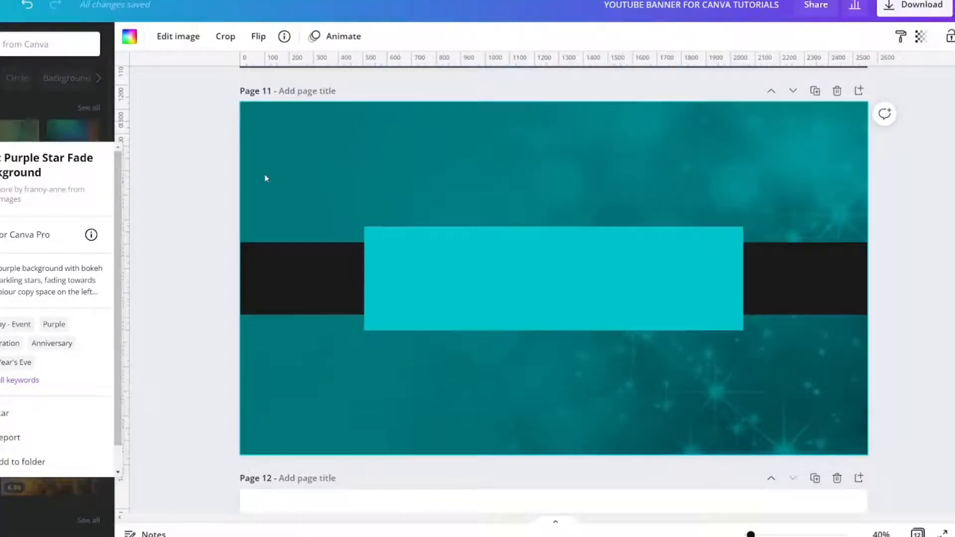
{"action": "left_click", "coordinate": [265, 178]}
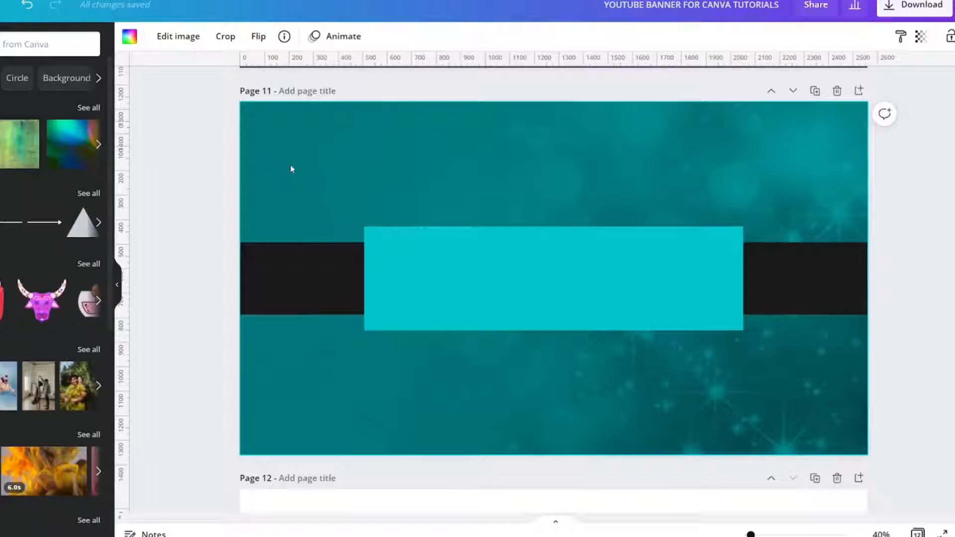
- Ungroup the black band from its text on page 11 and stretch the band to the height of the turquoise rectangle
{"action": "left_click", "coordinate": [430, 278]}
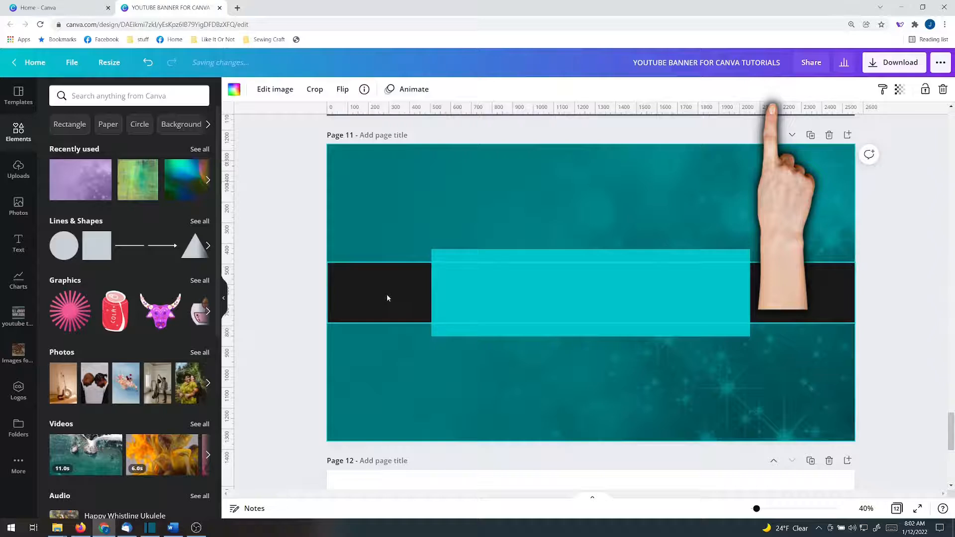
{"action": "left_click", "coordinate": [313, 278]}
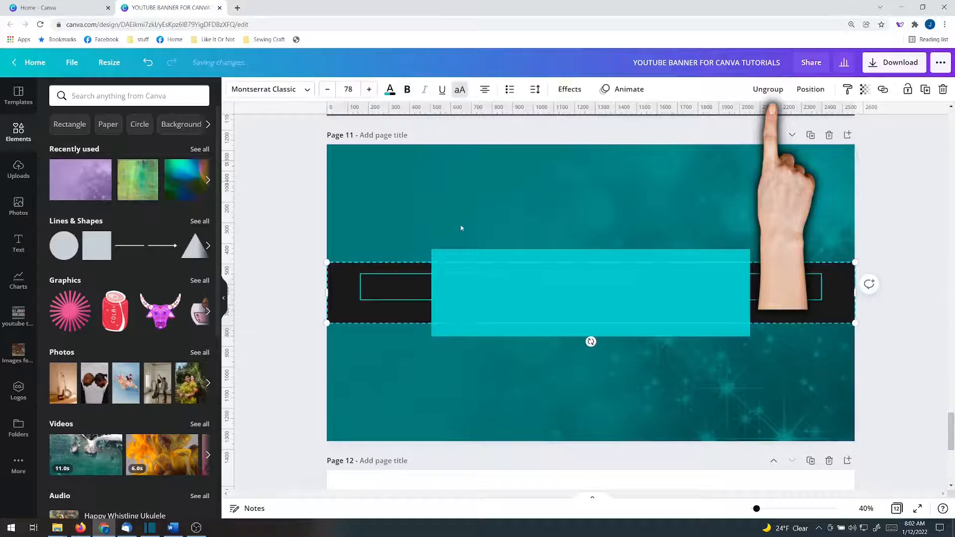
{"action": "left_click", "coordinate": [766, 94]}
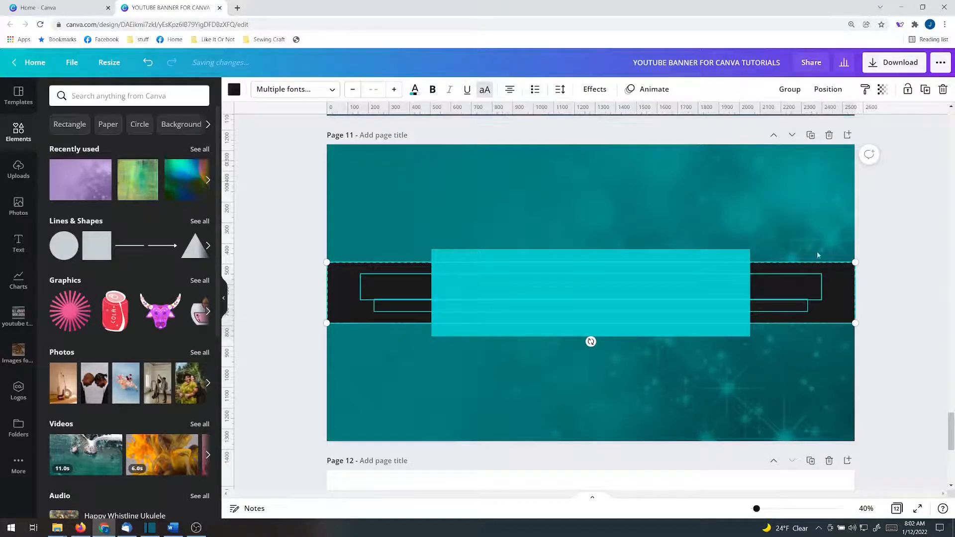
{"action": "left_click", "coordinate": [928, 253]}
{"action": "left_click", "coordinate": [834, 285]}
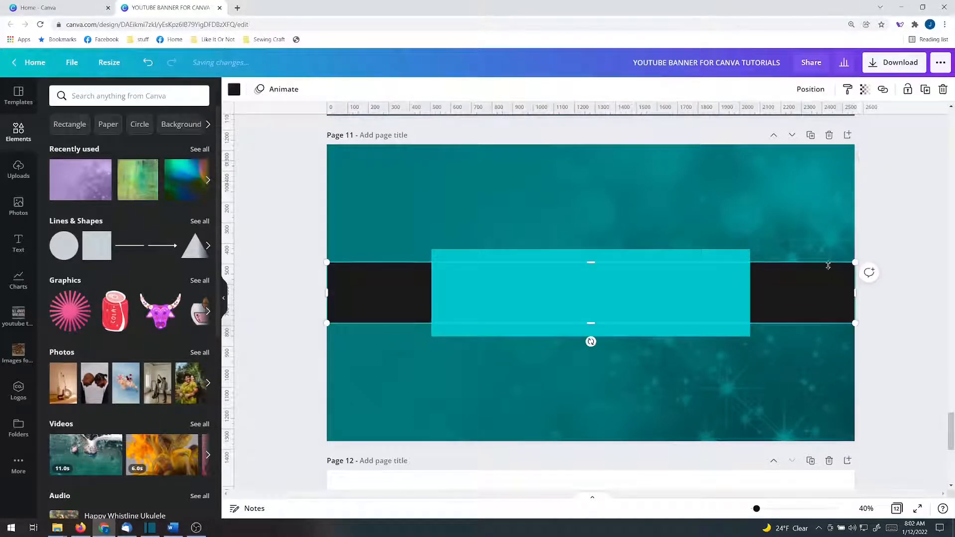
{"action": "left_click_drag", "start_coordinate": [828, 261], "coordinate": [828, 248]}
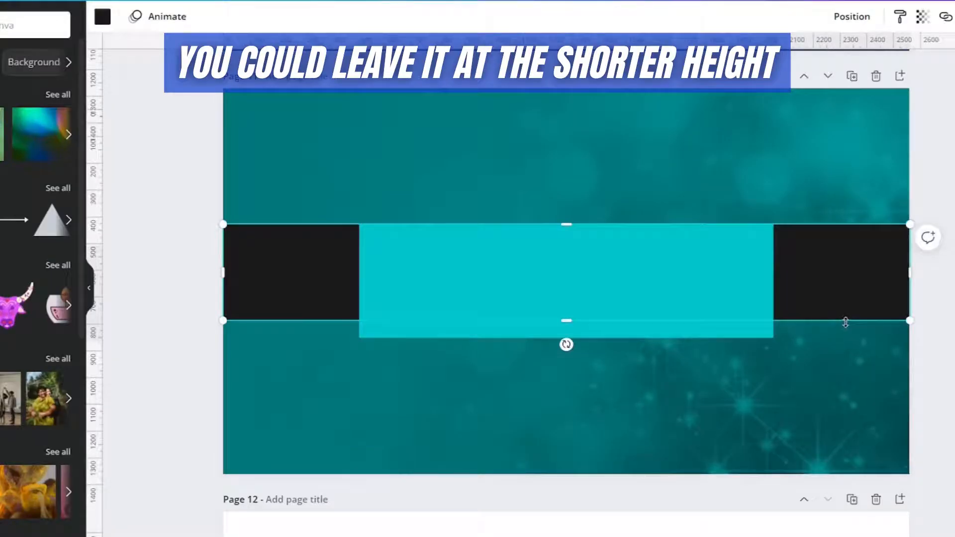
{"action": "left_click_drag", "start_coordinate": [846, 322], "coordinate": [846, 337]}
- Move the turquoise rectangle below the black band and replace the heading text with THE CANVA CLASSROOM
{"action": "left_click", "coordinate": [547, 298]}
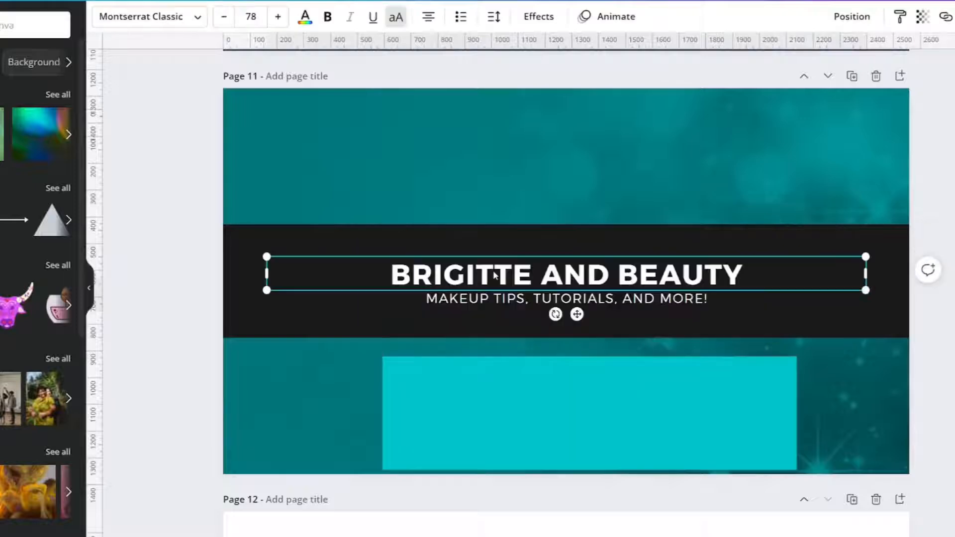
{"action": "double_click", "coordinate": [494, 273]}
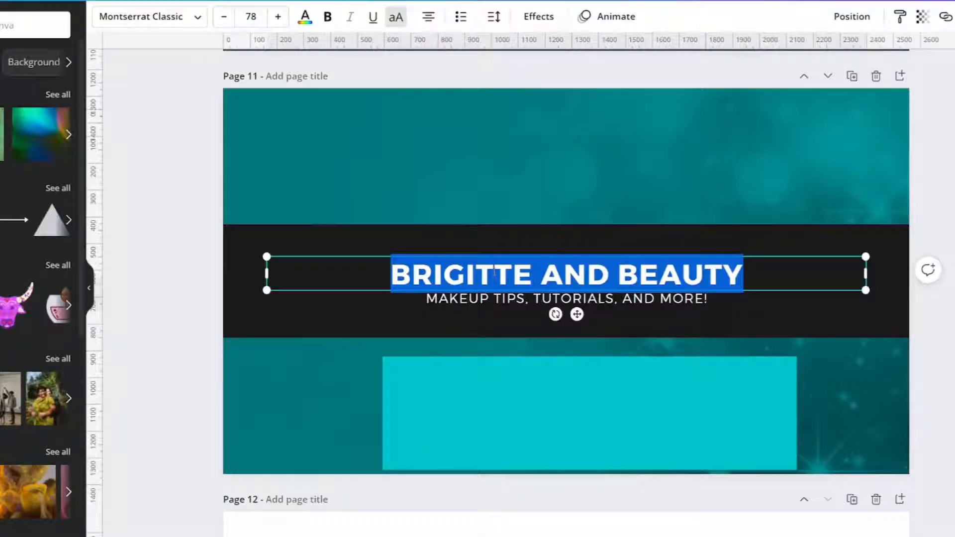
{"action": "type", "text": "THE CANVA C"}
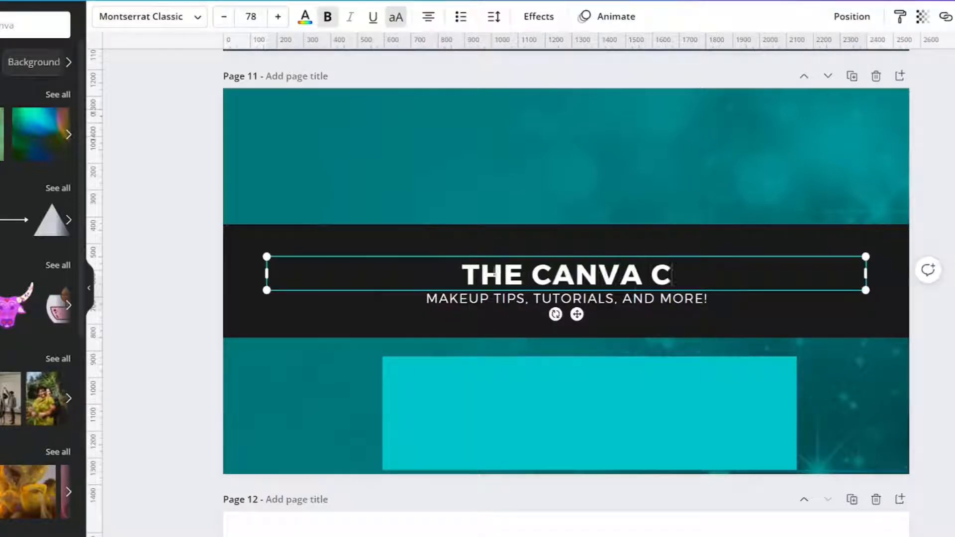
{"action": "type", "text": "LASSROOM"}
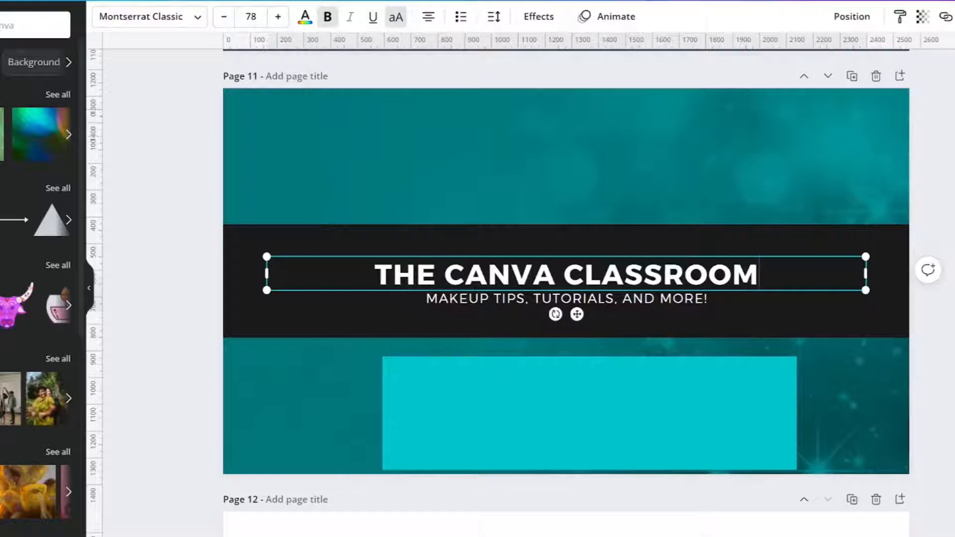
- Set the heading's font to Anton and make it italic
{"action": "left_click", "coordinate": [181, 14]}
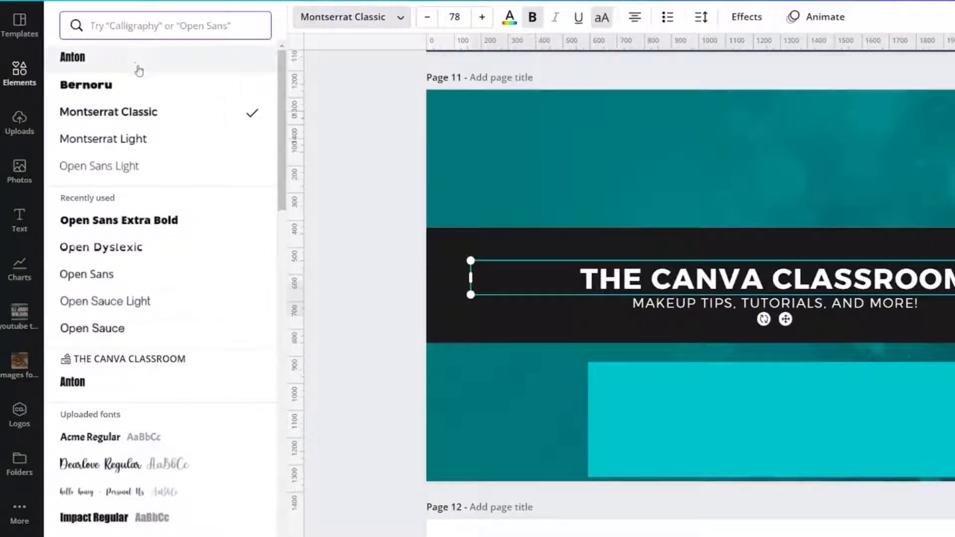
{"action": "left_click", "coordinate": [0, 65]}
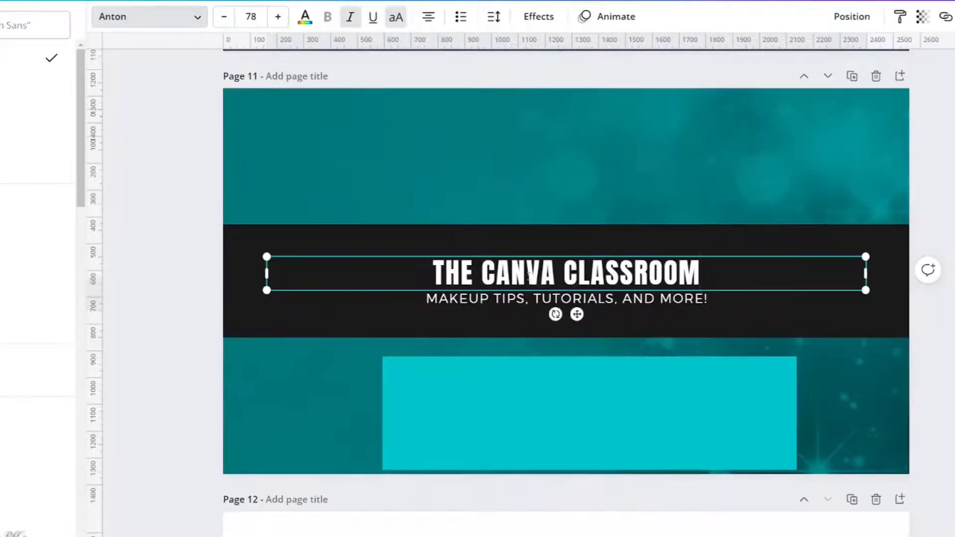
{"action": "double_click", "coordinate": [732, 276]}
{"action": "left_click", "coordinate": [350, 17]}
- Replace the subtitle with EVERY EXPERT WAS ONCE A BEGINNER and add THANK YOU FOR LEARNING CANVA WITH ME as a line beneath it
{"action": "double_click", "coordinate": [513, 300]}
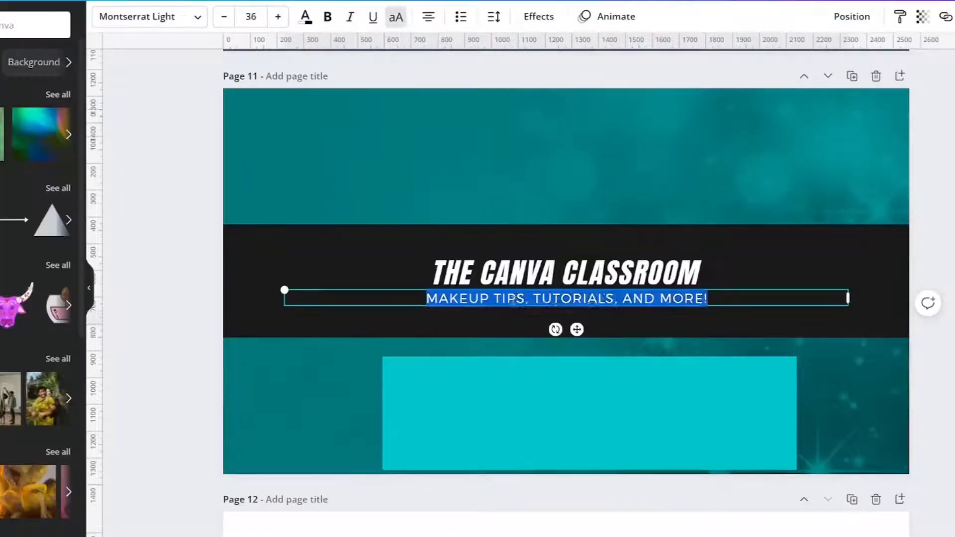
{"action": "left_click_drag", "start_coordinate": [427, 299], "coordinate": [514, 300]}
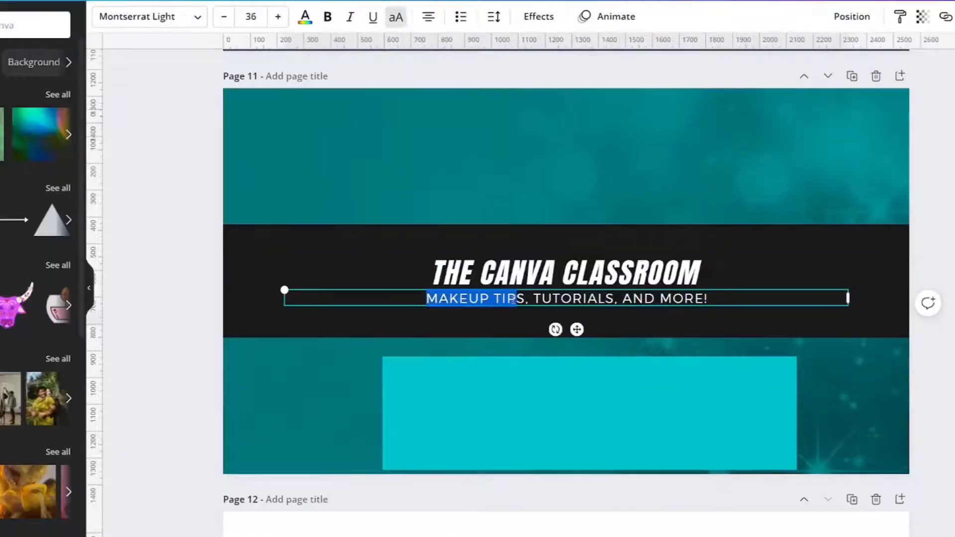
{"action": "triple_click", "coordinate": [513, 300]}
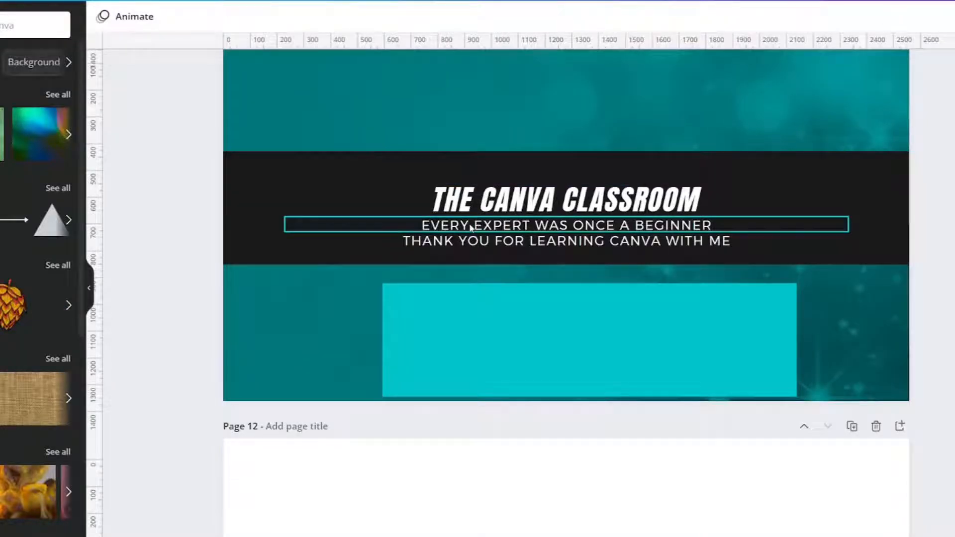
- Align the heading and both subtitle lines to a common center and group the three text boxes
{"action": "left_click", "coordinate": [471, 227]}
{"action": "left_click", "coordinate": [454, 243]}
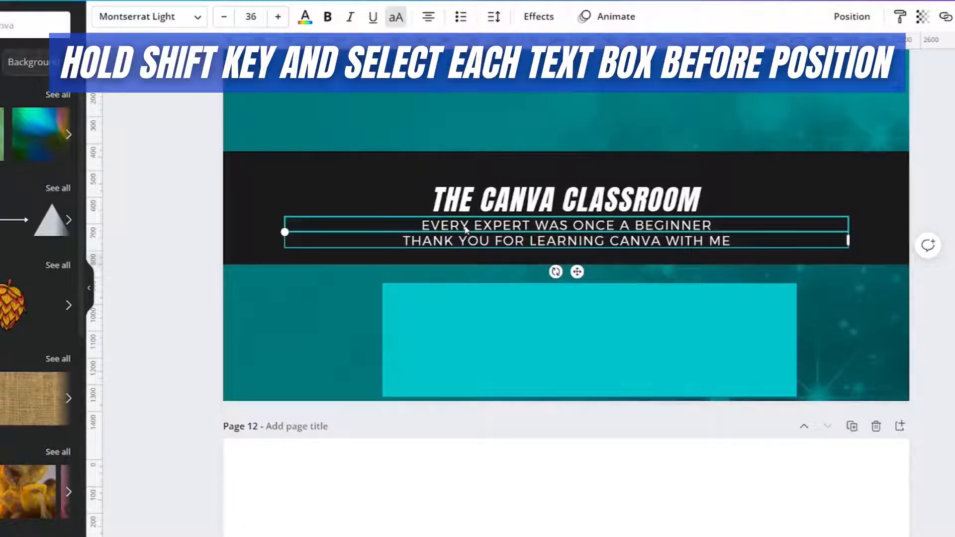
{"action": "left_click", "coordinate": [466, 229], "text": "shift"}
{"action": "left_click", "coordinate": [500, 208], "text": "shift"}
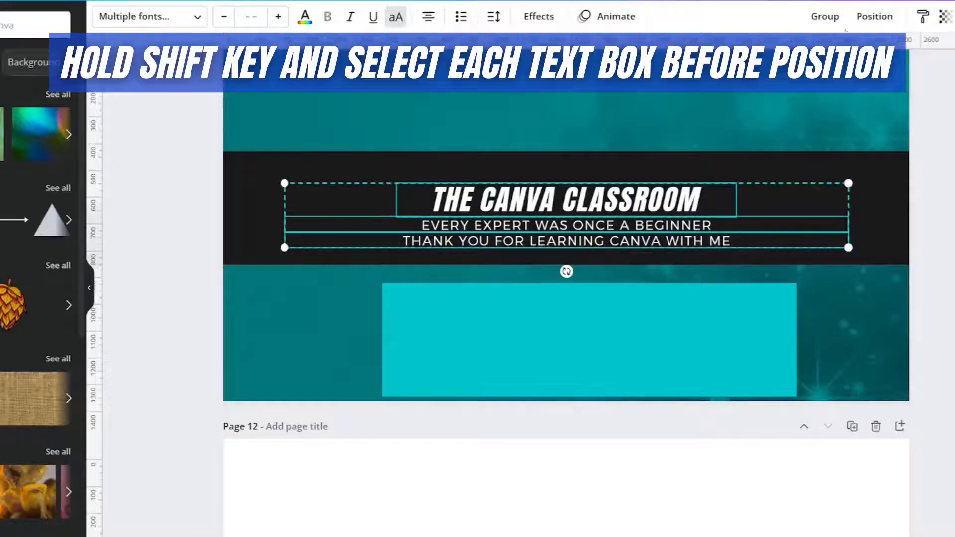
{"action": "left_click", "coordinate": [881, 22]}
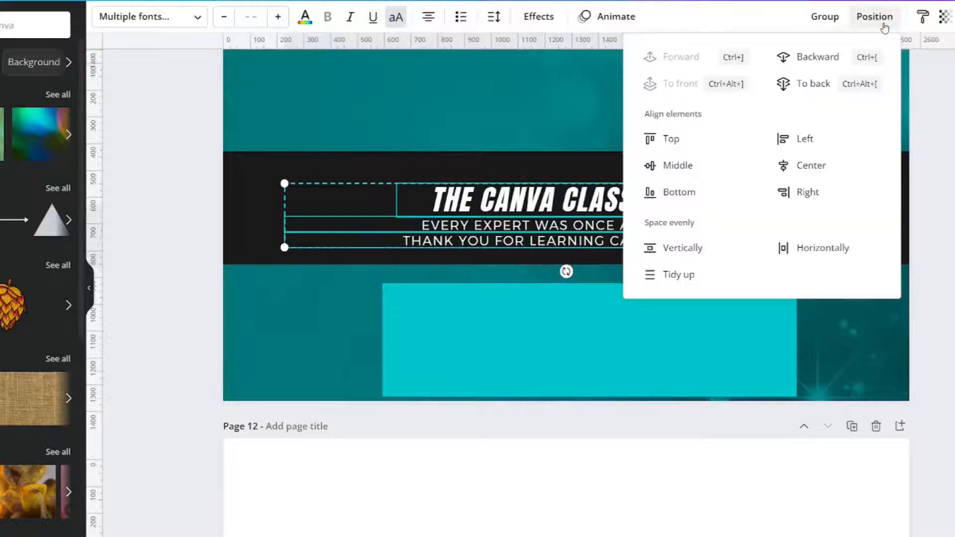
{"action": "left_click", "coordinate": [834, 169]}
{"action": "left_click", "coordinate": [825, 17]}
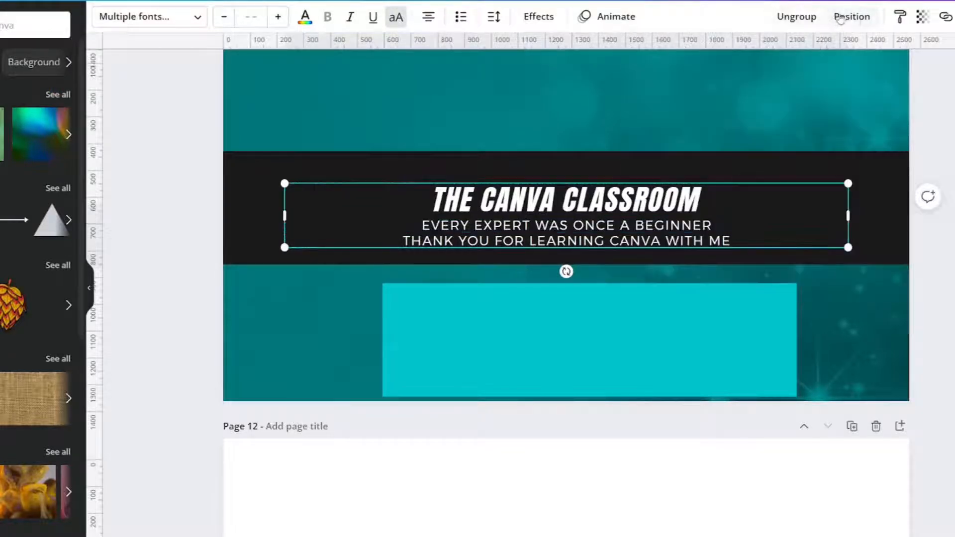
- Align the text group to the middle of the page and move the turquoise rectangle back onto the center of the black band
{"action": "left_click", "coordinate": [839, 18]}
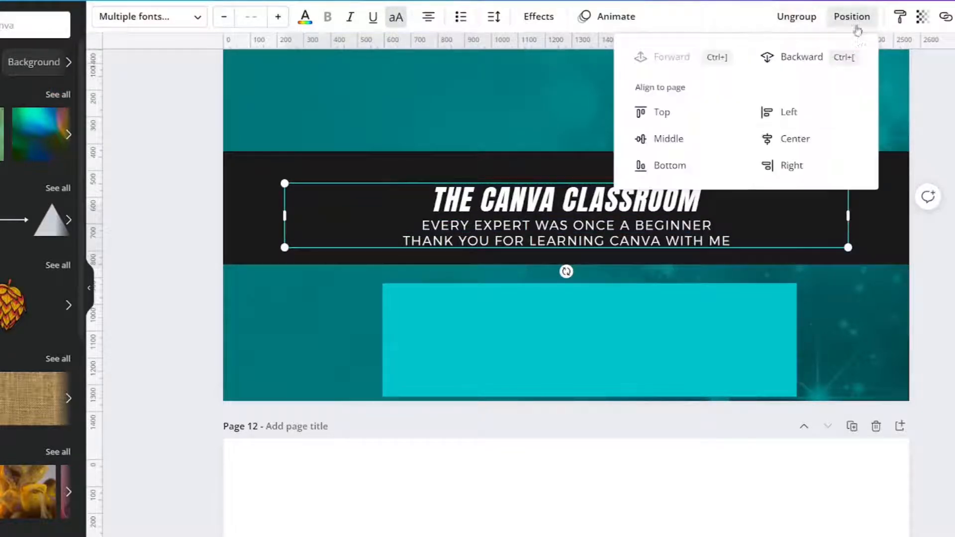
{"action": "left_click", "coordinate": [669, 140]}
{"action": "left_click", "coordinate": [172, 190]}
{"action": "left_click", "coordinate": [171, 190]}
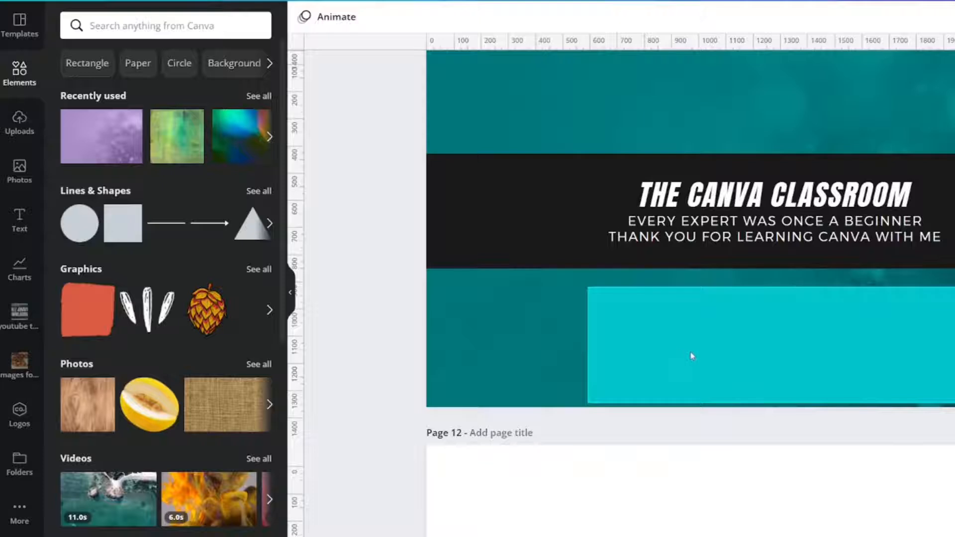
{"action": "left_click", "coordinate": [692, 356]}
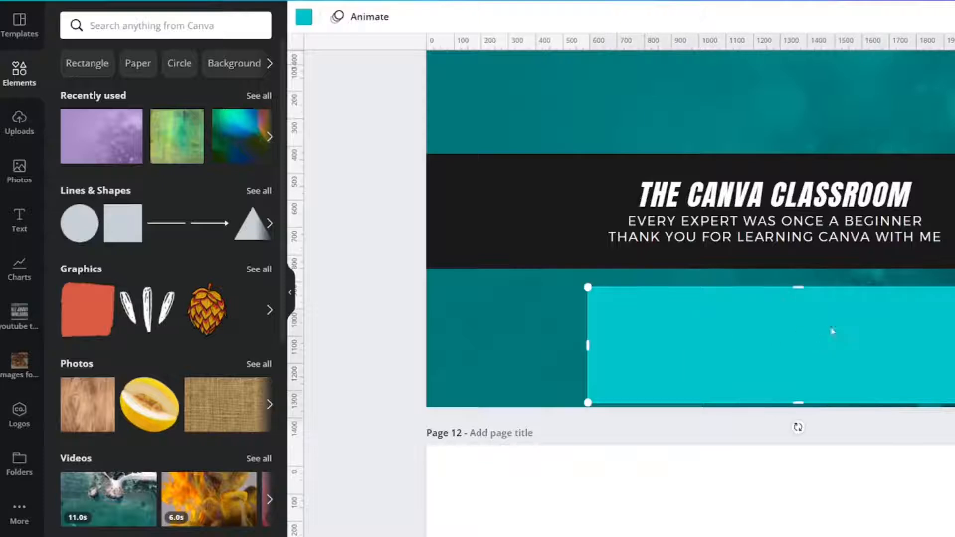
{"action": "left_click_drag", "start_coordinate": [832, 332], "coordinate": [827, 222]}
- Search the elements for "gradient" and browse the results
{"action": "left_click", "coordinate": [168, 18]}
{"action": "type", "text": "gradient"}
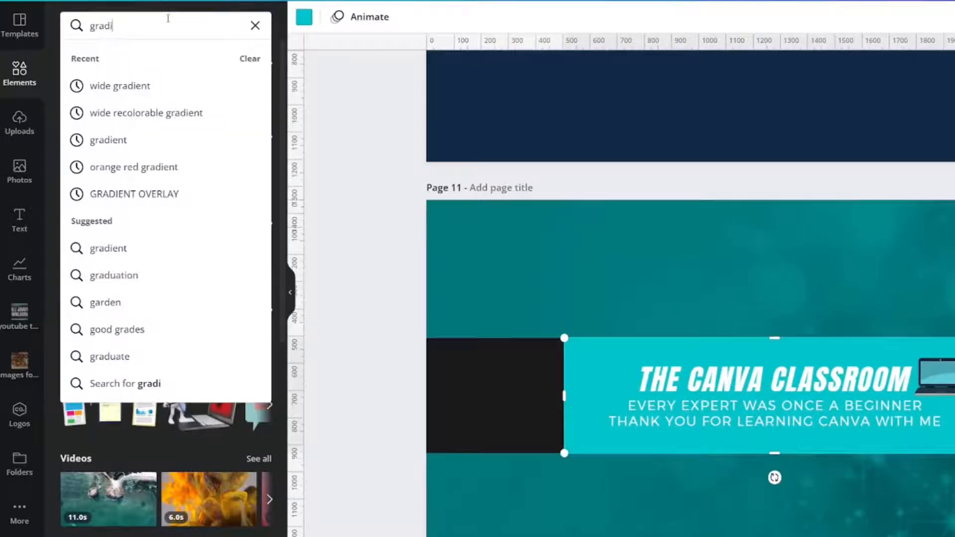
{"action": "key", "text": "Return"}
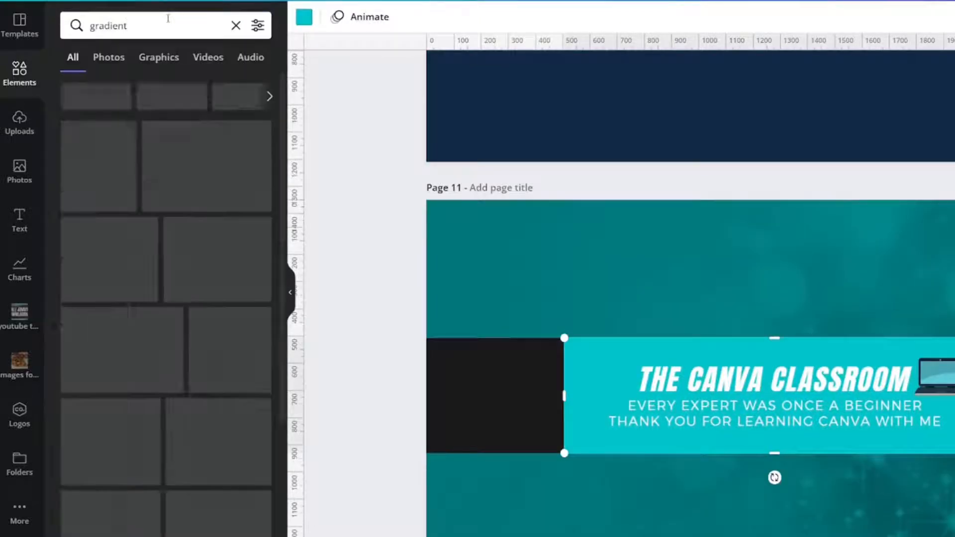
{"action": "scroll", "coordinate": [216, 180], "scroll_direction": "down", "scroll_amount": 5}
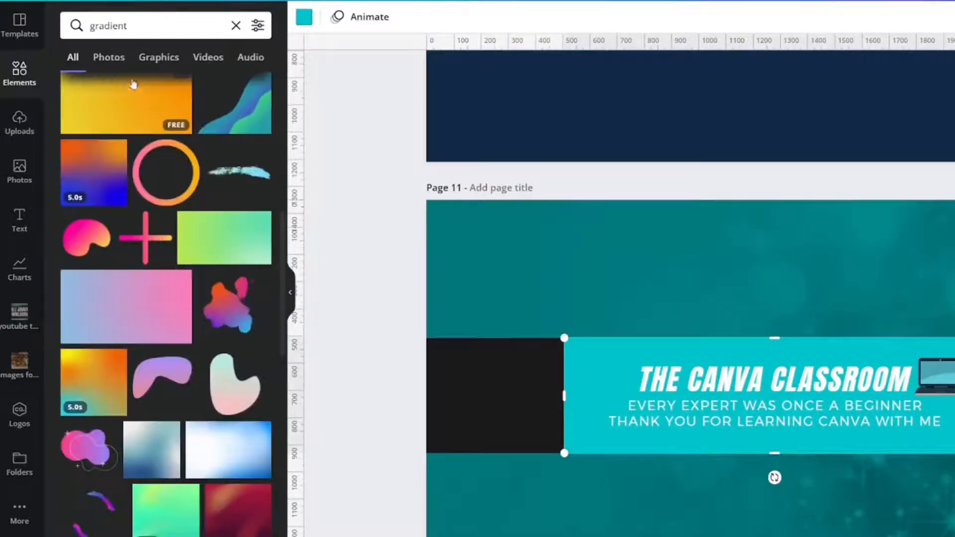
- Search the elements for "texture", try the first result over the banner text on page 11 and delete it
{"action": "double_click", "coordinate": [141, 17]}
{"action": "type", "text": "texture"}
{"action": "key", "text": "Return"}
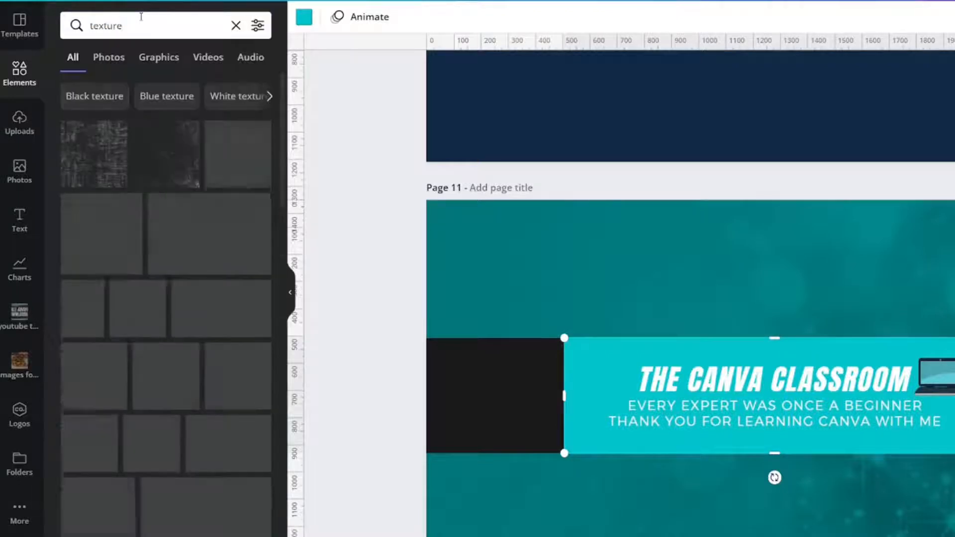
{"action": "left_click", "coordinate": [94, 163]}
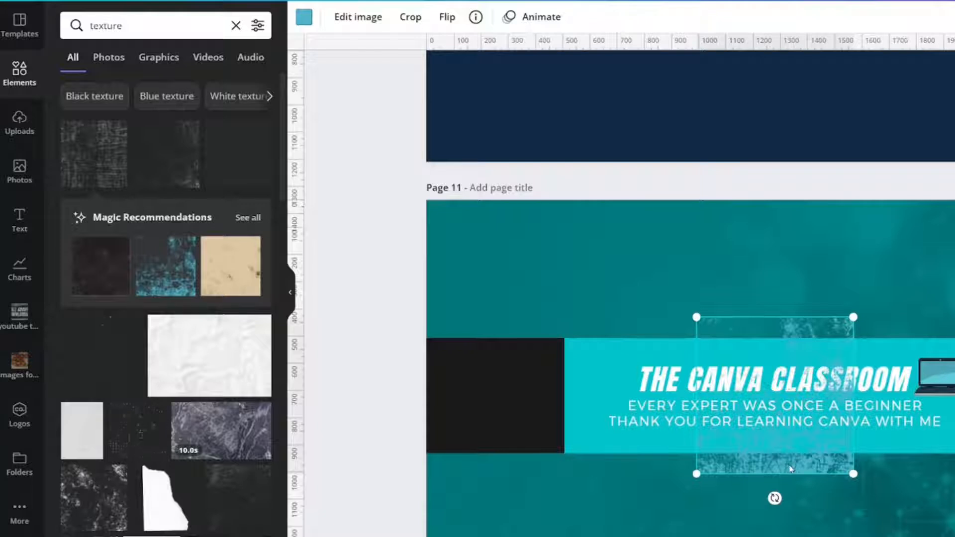
{"action": "key", "text": "Delete"}
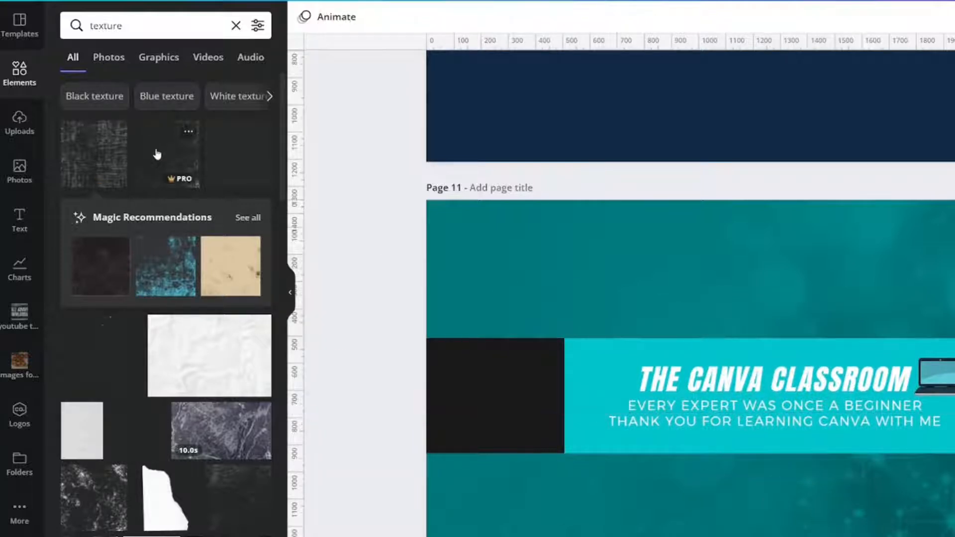
- Add the black speckled texture to page 11 and line it up with the upper-left corner of the turquoise rectangle
{"action": "left_click", "coordinate": [97, 521]}
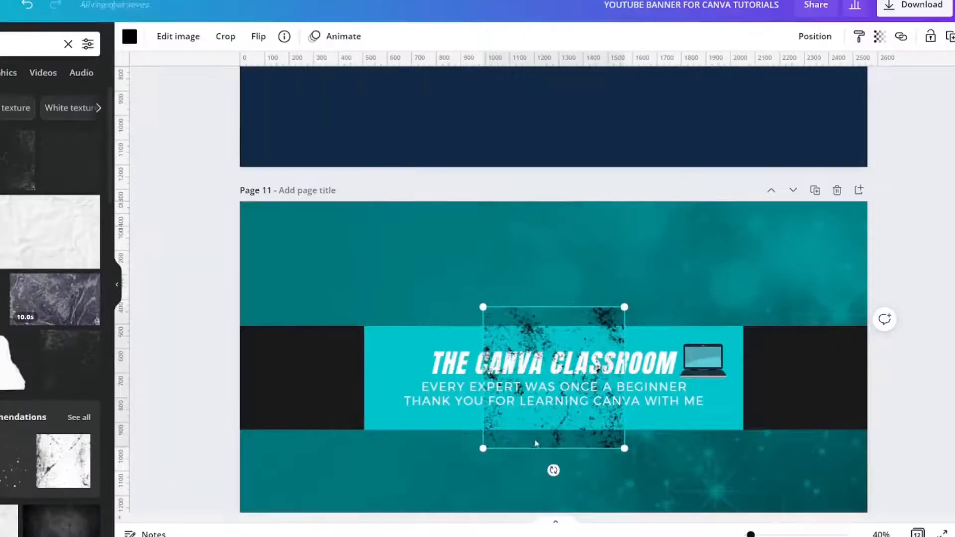
{"action": "left_click_drag", "start_coordinate": [775, 462], "coordinate": [660, 462]}
{"action": "mouse_move", "coordinate": [452, 439]}
{"action": "left_mouse_down"}
{"action": "mouse_move", "coordinate": [438, 452]}
{"action": "mouse_move", "coordinate": [448, 451]}
{"action": "left_mouse_up"}
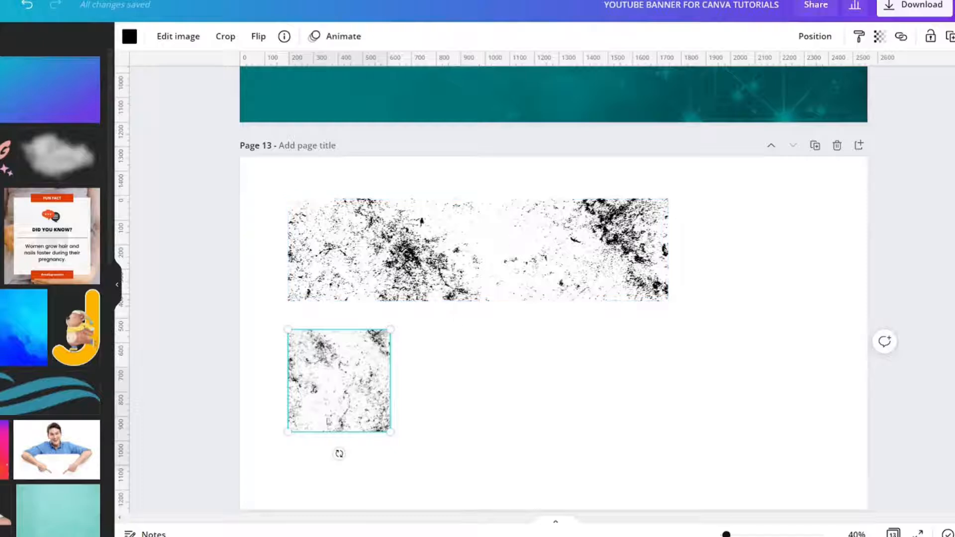
- Crop the small square texture on page 13 to a wide strip of its upper part
{"action": "left_click", "coordinate": [480, 407]}
{"action": "left_click", "coordinate": [343, 409]}
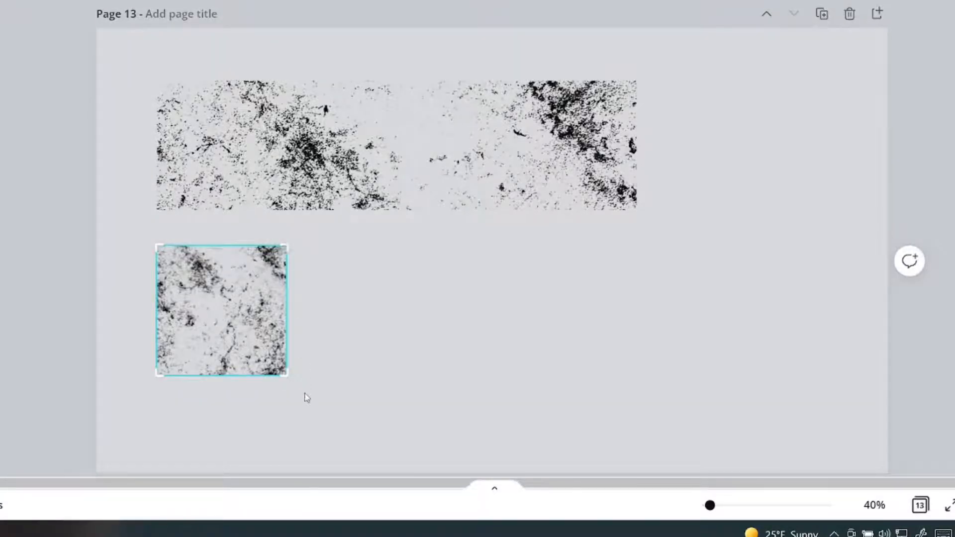
{"action": "left_click_drag", "start_coordinate": [284, 375], "coordinate": [296, 295]}
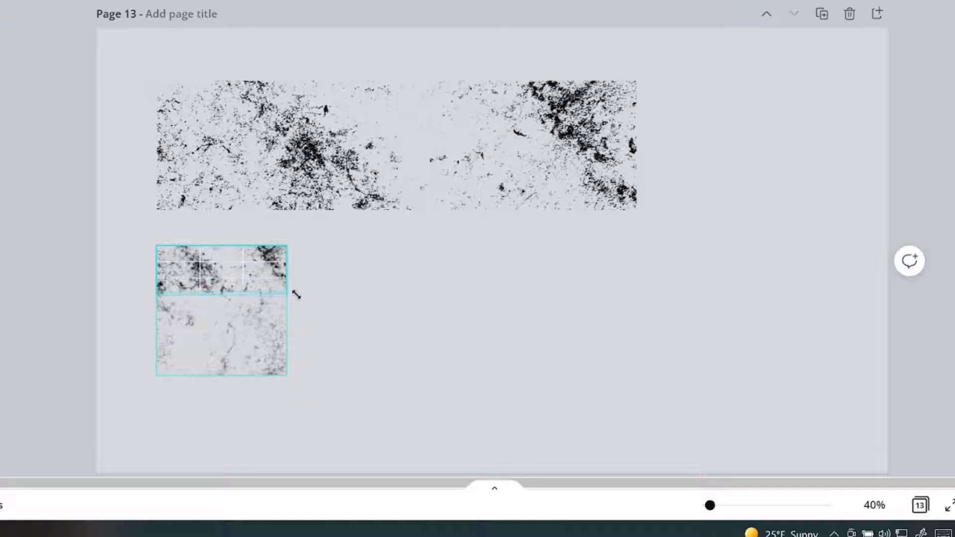
{"action": "left_click", "coordinate": [347, 304]}
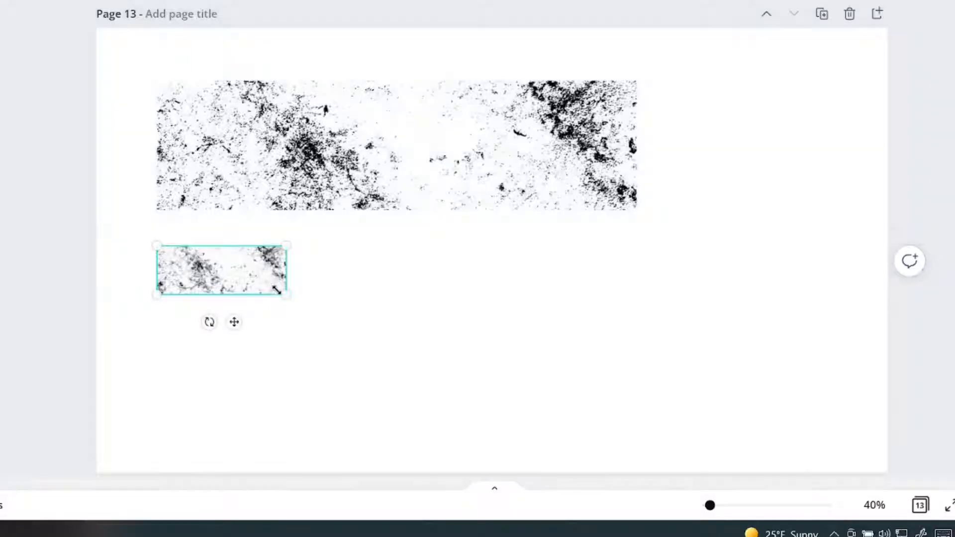
- Enlarge the cropped texture strip on page 13 to the width of the sample above it and check its crop
{"action": "left_click_drag", "start_coordinate": [281, 294], "coordinate": [637, 367]}
{"action": "double_click", "coordinate": [626, 422]}
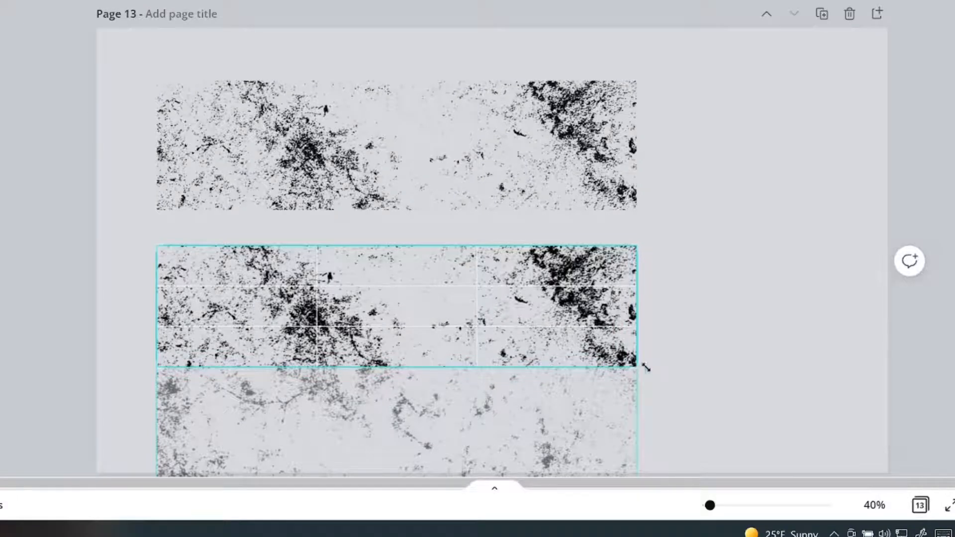
{"action": "left_click", "coordinate": [719, 369]}
{"action": "left_click", "coordinate": [719, 369]}
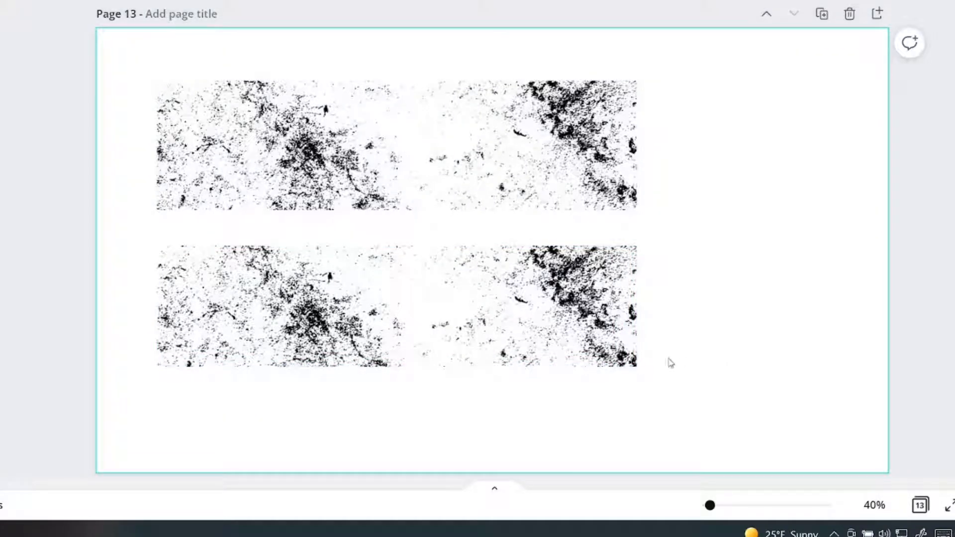
- Crop the black speckled texture on page 11 to a wide strip matching the turquoise rectangle's proportions
{"action": "left_click", "coordinate": [510, 302]}
{"action": "left_click", "coordinate": [362, 413]}
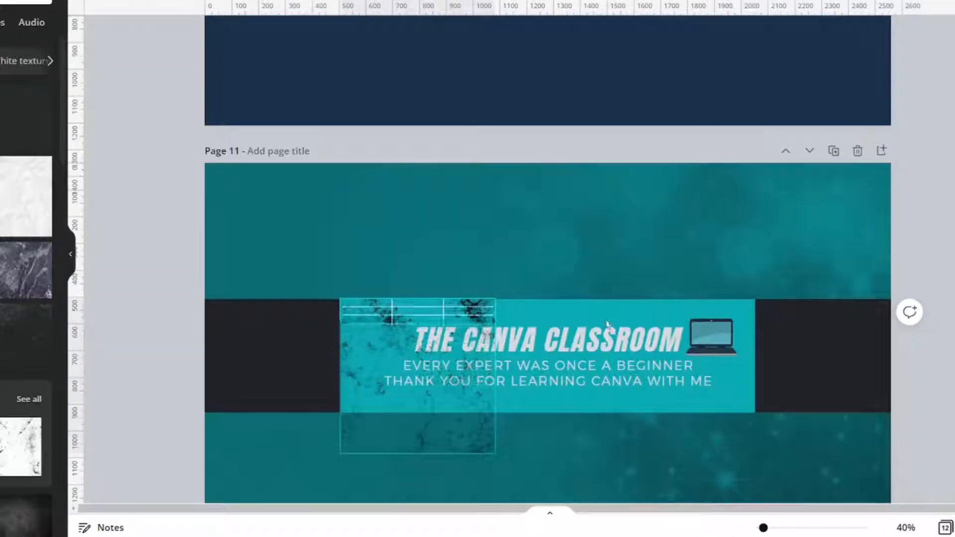
{"action": "left_click_drag", "start_coordinate": [616, 342], "coordinate": [612, 345]}
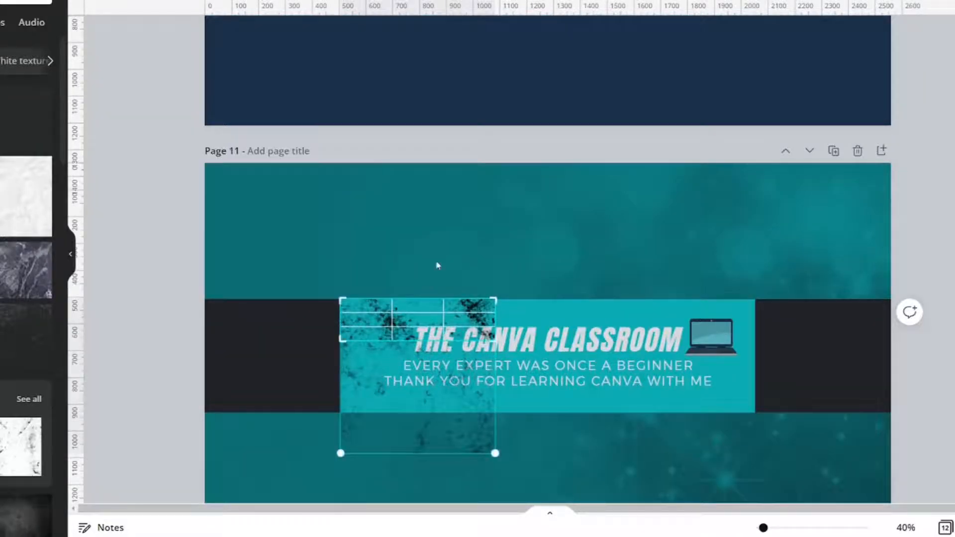
{"action": "left_click", "coordinate": [437, 265]}
{"action": "left_click", "coordinate": [480, 326]}
{"action": "left_click", "coordinate": [480, 323]}
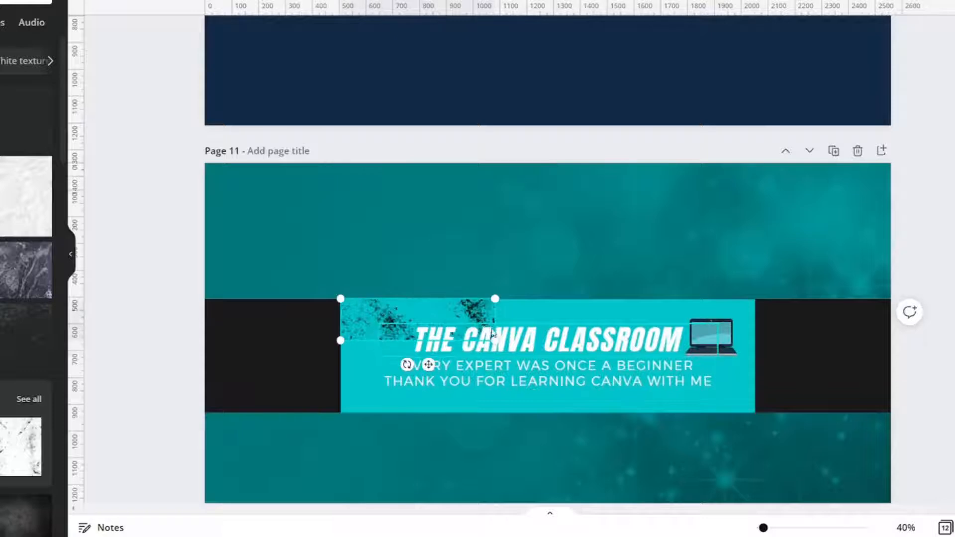
- Enlarge the cropped texture on page 11 to cover the whole turquoise rectangle
{"action": "left_click_drag", "start_coordinate": [497, 341], "coordinate": [749, 430]}
{"action": "right_click", "coordinate": [355, 318]}
{"action": "left_click", "coordinate": [405, 324]}
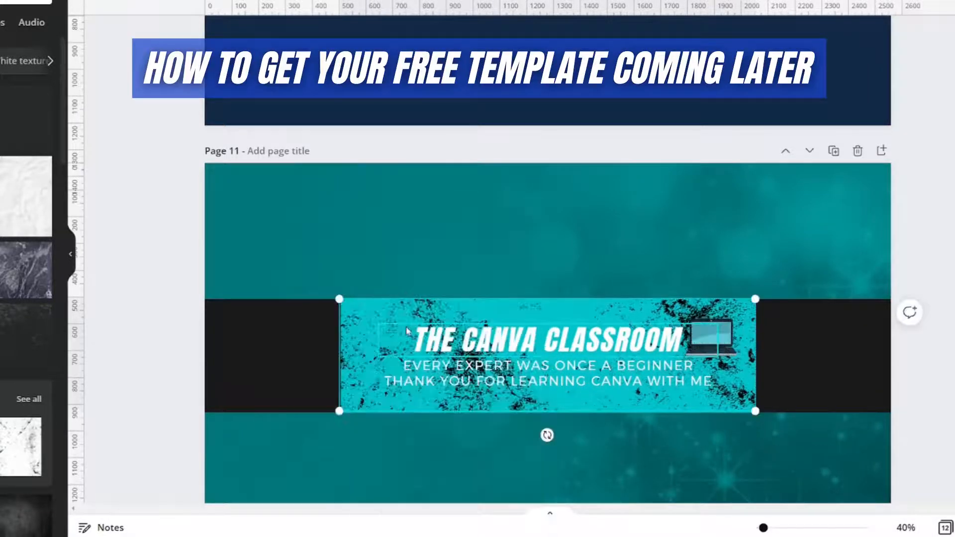
- Send layers backward on page 11 so the speckled texture sits above the turquoise rectangle and behind the text
{"action": "right_click", "coordinate": [369, 315]}
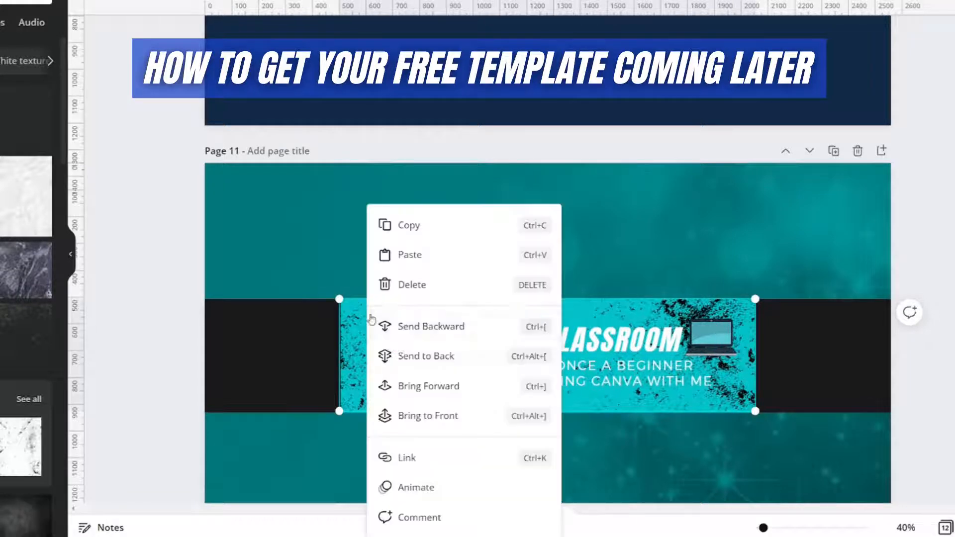
{"action": "left_click", "coordinate": [393, 326]}
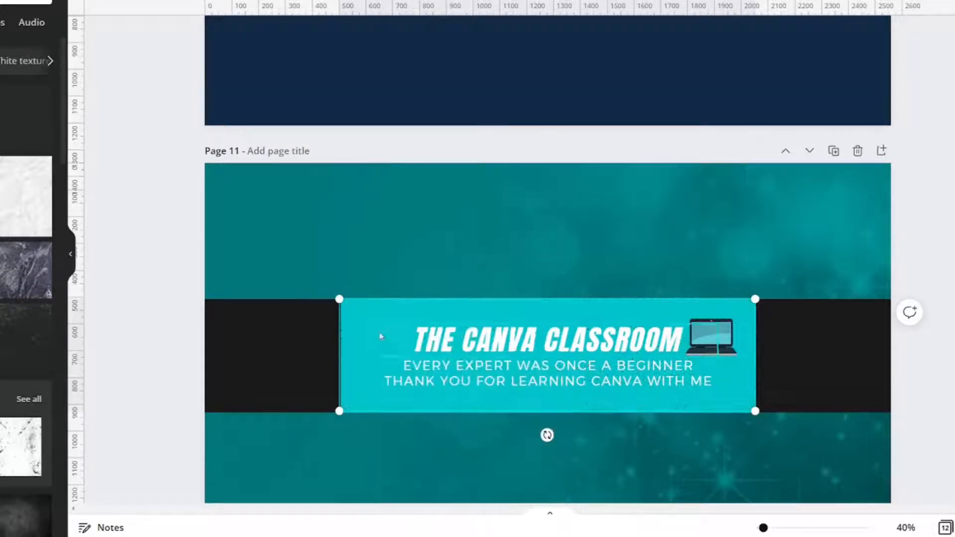
{"action": "right_click", "coordinate": [353, 324]}
{"action": "left_click", "coordinate": [390, 339]}
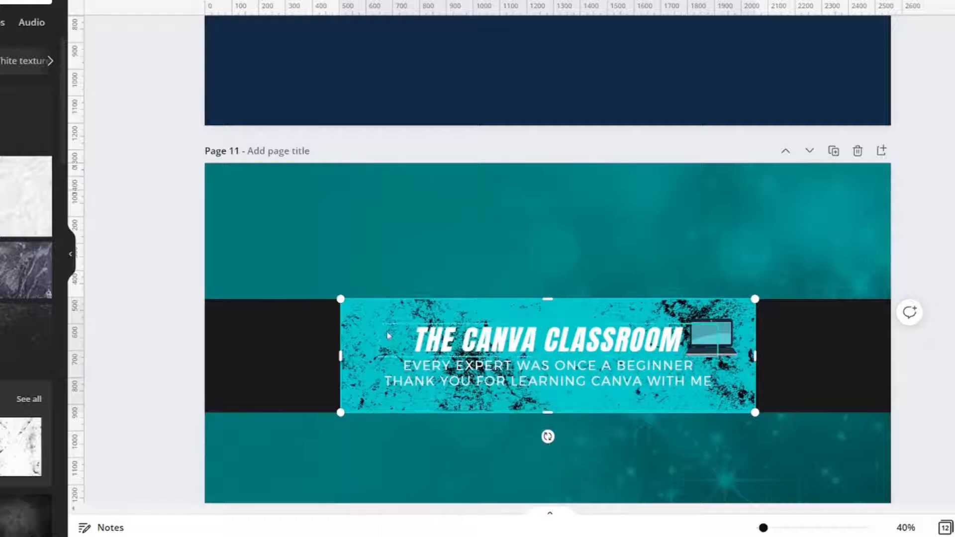
{"action": "left_click", "coordinate": [315, 258]}
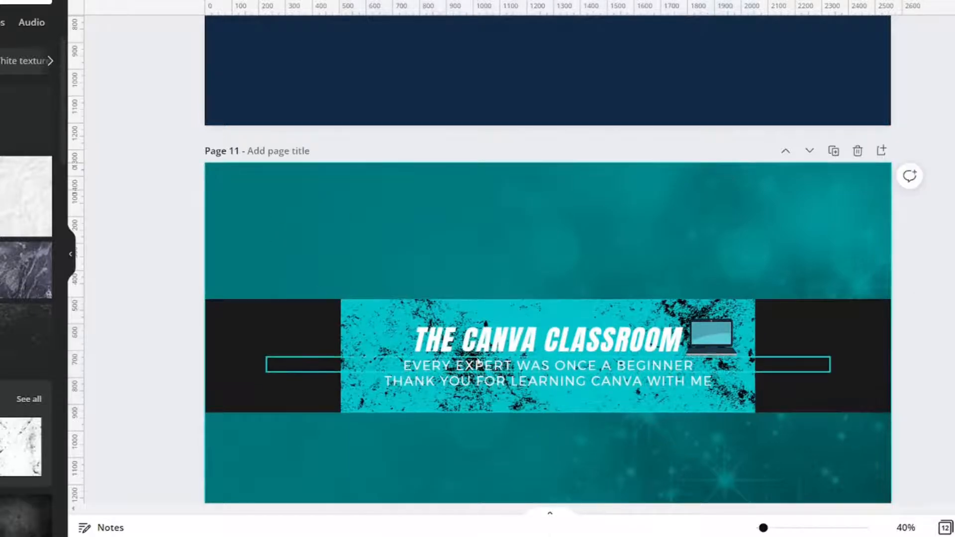
- Apply the Background text effect to both tagline lines below the title on page 11
{"action": "left_click", "coordinate": [555, 381]}
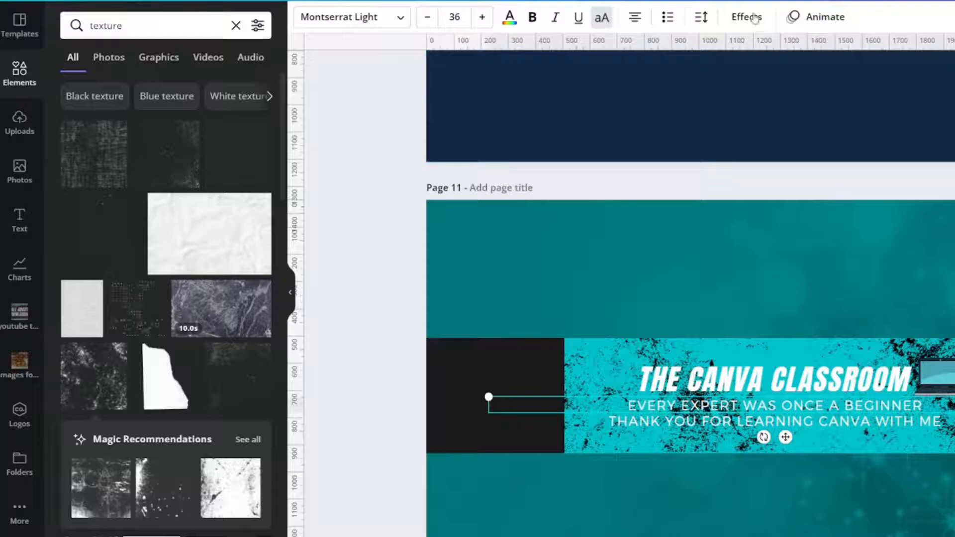
{"action": "left_click", "coordinate": [750, 18]}
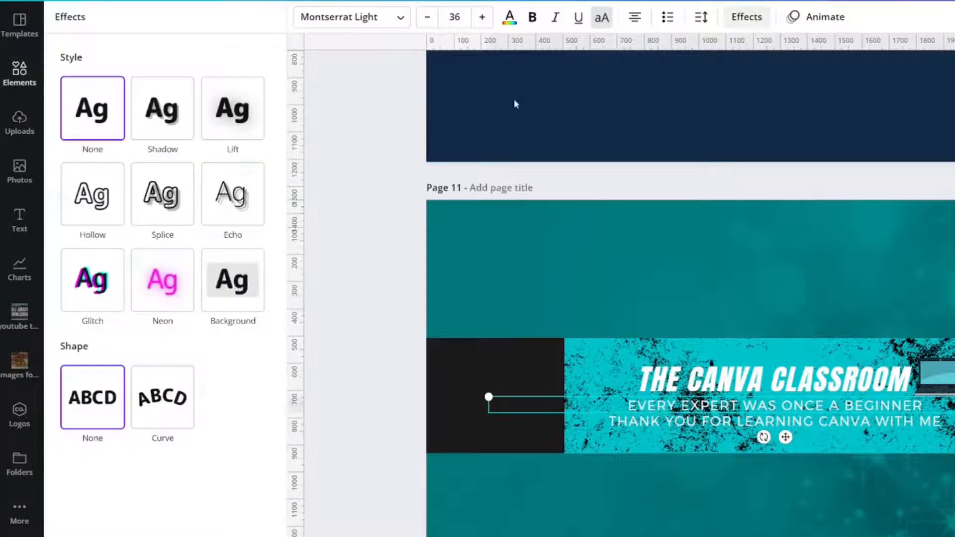
{"action": "left_click", "coordinate": [224, 291]}
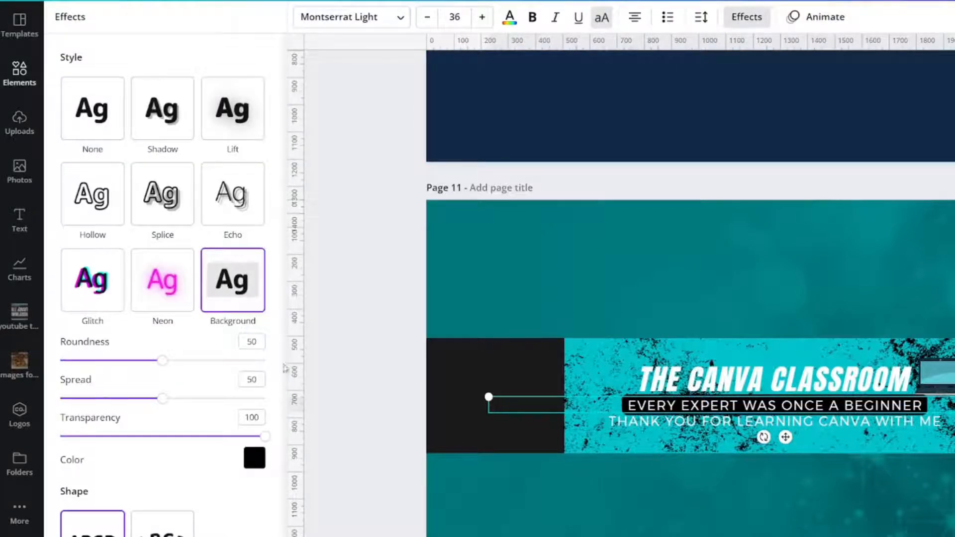
{"action": "left_click", "coordinate": [698, 425]}
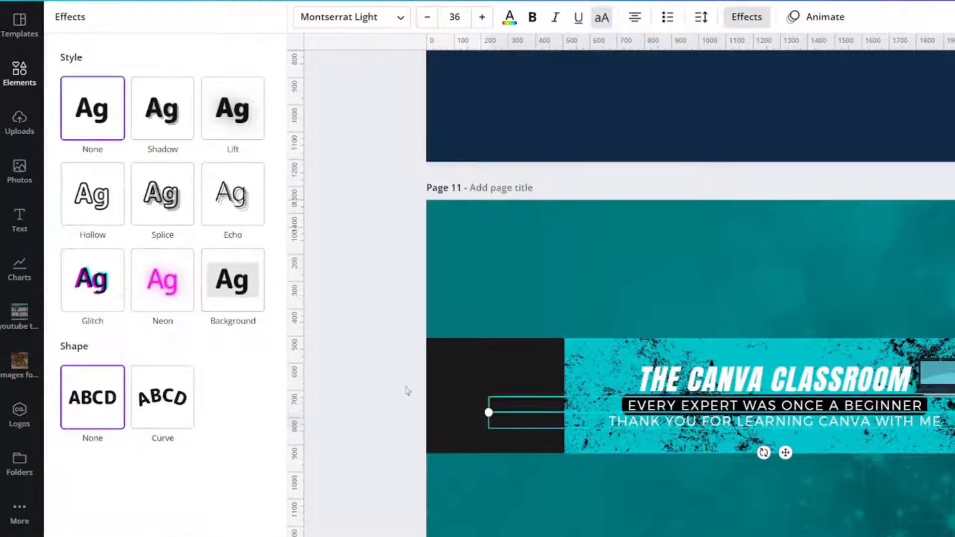
{"action": "left_click", "coordinate": [237, 299]}
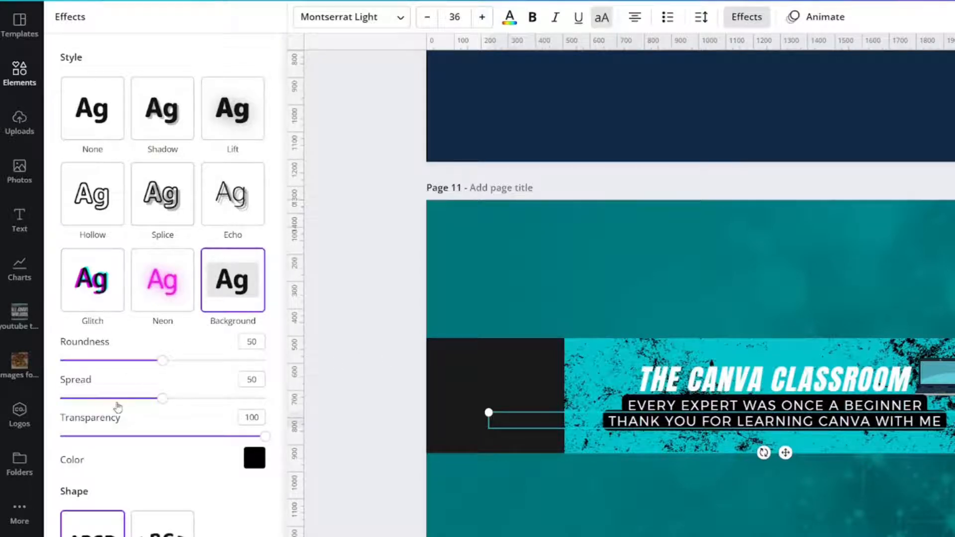
- Set the background effect of the "THANK YOU FOR LEARNING CANVA WITH ME" line to spread 20, roundness 23 and transparency 84
{"action": "left_click_drag", "start_coordinate": [117, 401], "coordinate": [102, 400]}
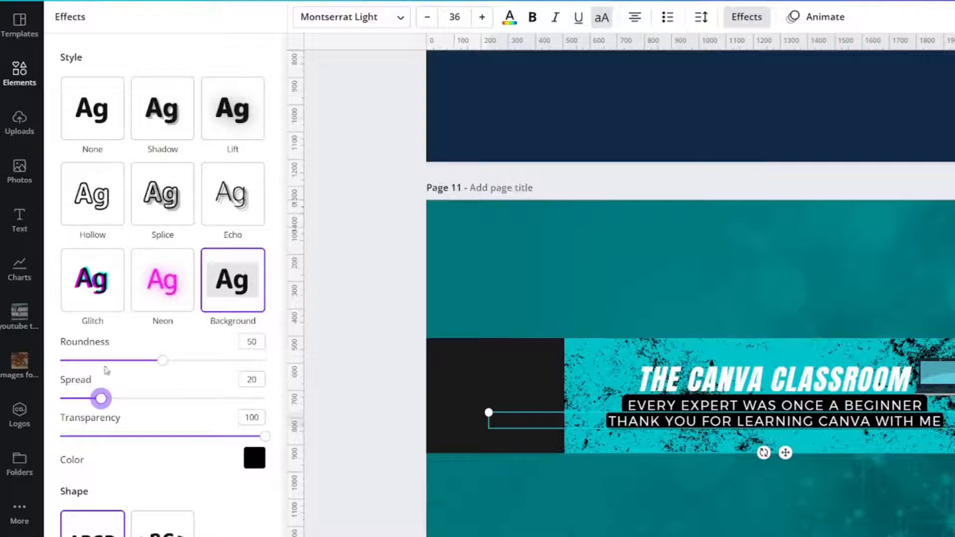
{"action": "mouse_move", "coordinate": [105, 360]}
{"action": "left_mouse_down"}
{"action": "mouse_move", "coordinate": [49, 365]}
{"action": "mouse_move", "coordinate": [108, 363]}
{"action": "left_mouse_up"}
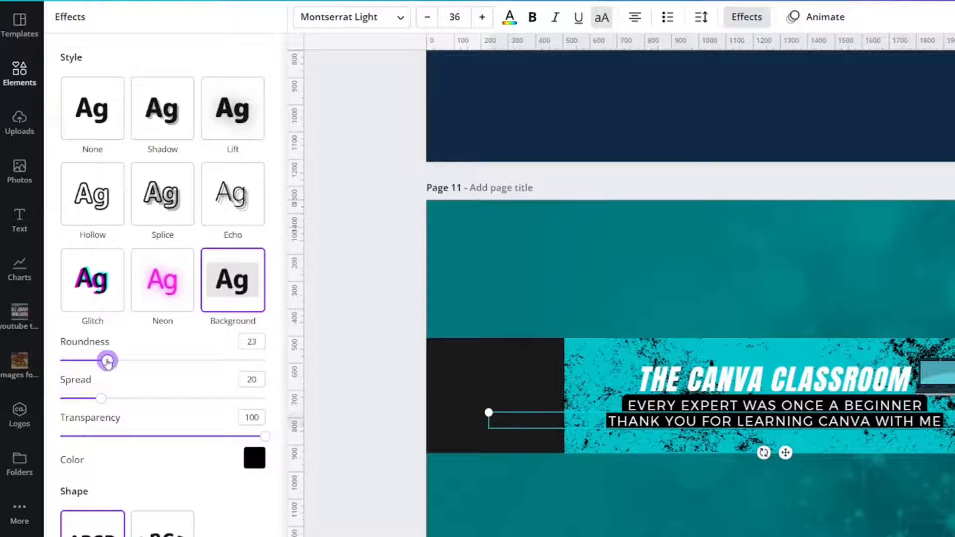
{"action": "mouse_move", "coordinate": [237, 438]}
{"action": "left_mouse_down"}
{"action": "mouse_move", "coordinate": [196, 435]}
{"action": "mouse_move", "coordinate": [233, 436]}
{"action": "left_mouse_up"}
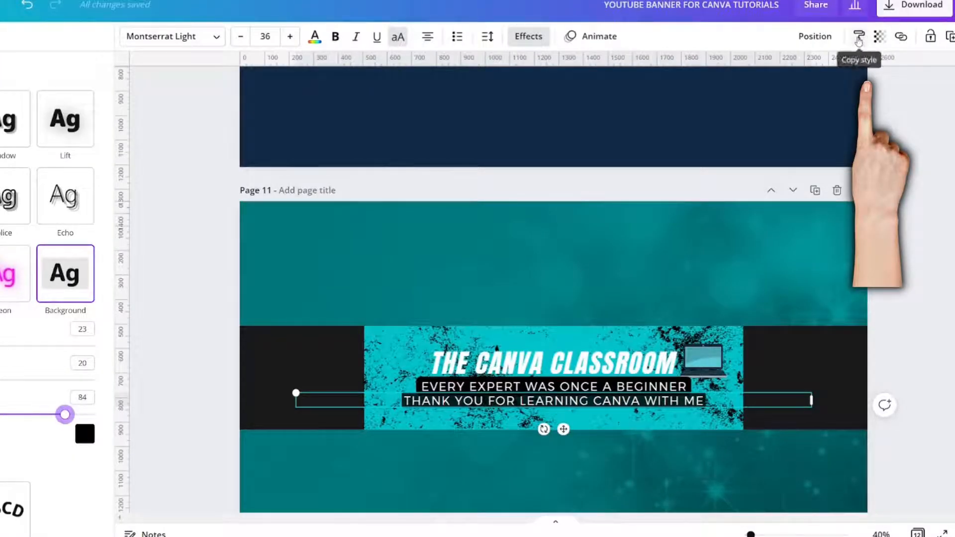
- Copy the style of the lower tagline line onto the "EVERY EXPERT WAS ONCE A BEGINNER" line
{"action": "left_click", "coordinate": [859, 36]}
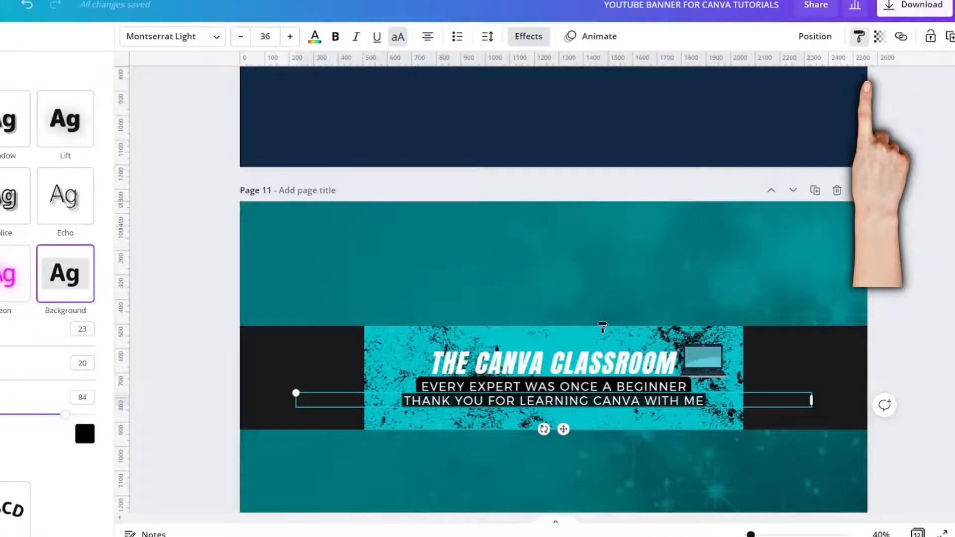
{"action": "left_click", "coordinate": [625, 391]}
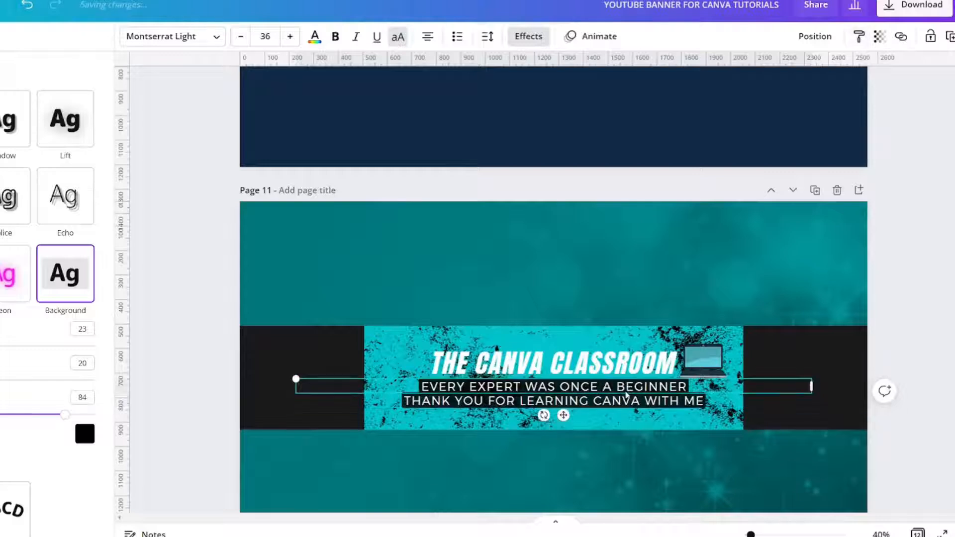
{"action": "left_click", "coordinate": [211, 271]}
- Copy the title "THE CANVA CLASSROOM" from page 11 to page 1 of the TCC THUMBNAILS design
{"action": "left_click", "coordinate": [498, 355]}
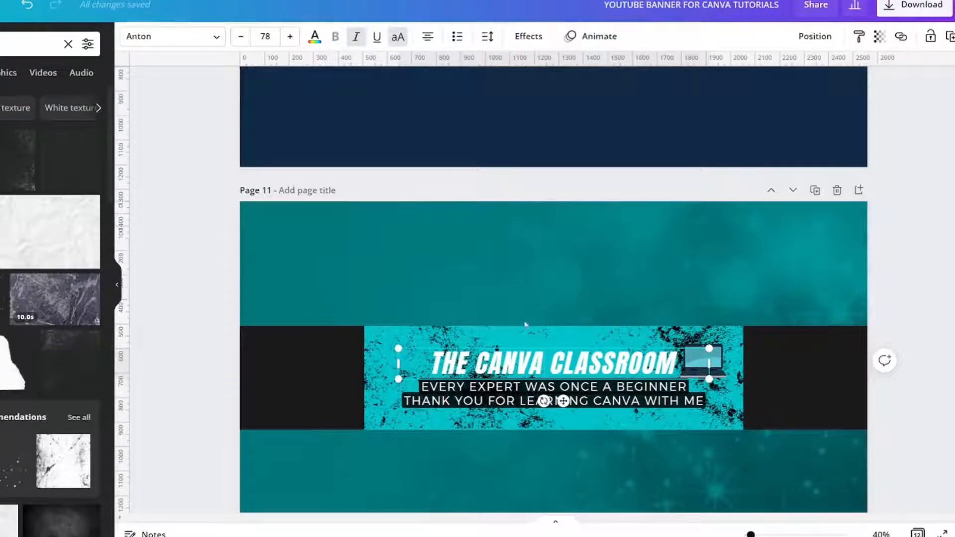
{"action": "left_click", "coordinate": [207, 270]}
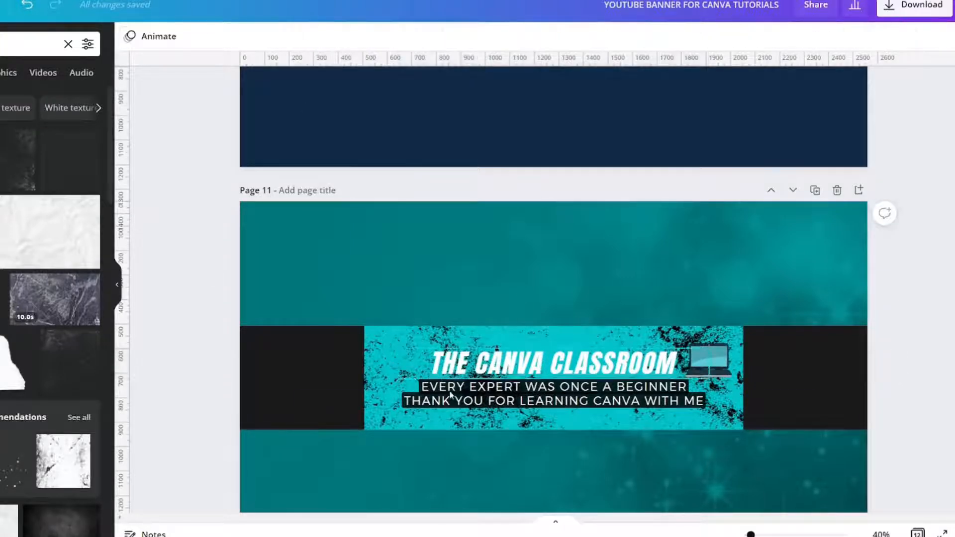
{"action": "left_click", "coordinate": [481, 369]}
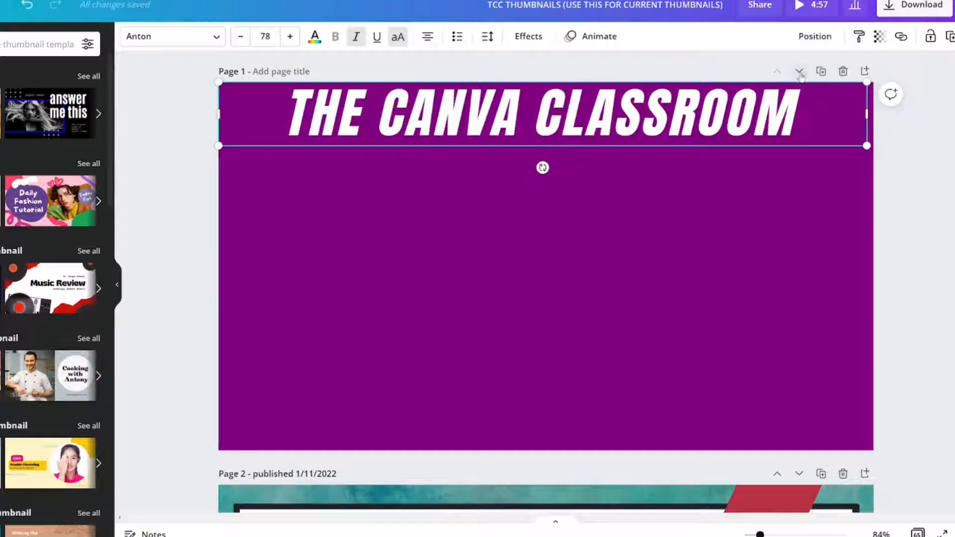
- Align the pasted title to the center and middle of the purple page
{"action": "left_click", "coordinate": [816, 36]}
{"action": "left_click", "coordinate": [772, 152]}
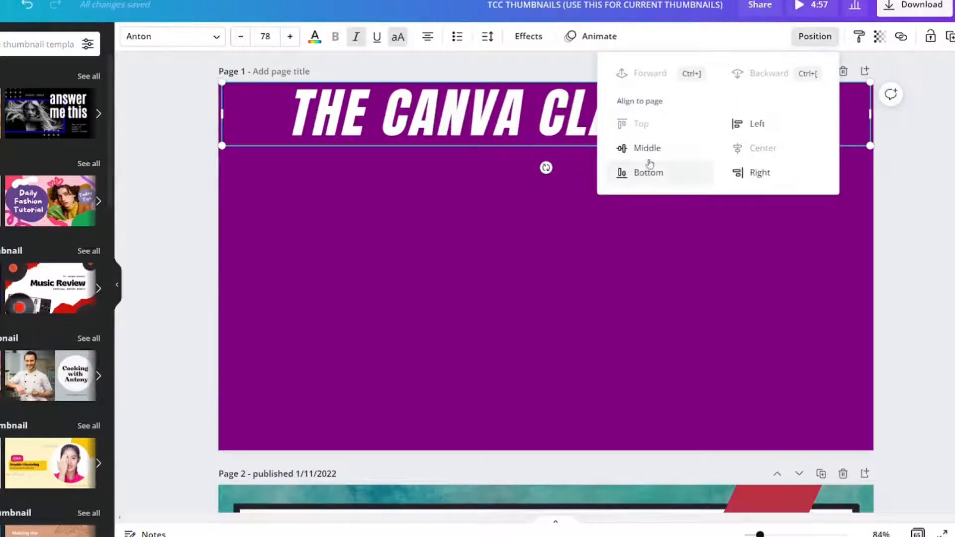
{"action": "left_click", "coordinate": [647, 148]}
{"action": "left_click", "coordinate": [552, 171]}
{"action": "left_click", "coordinate": [604, 212]}
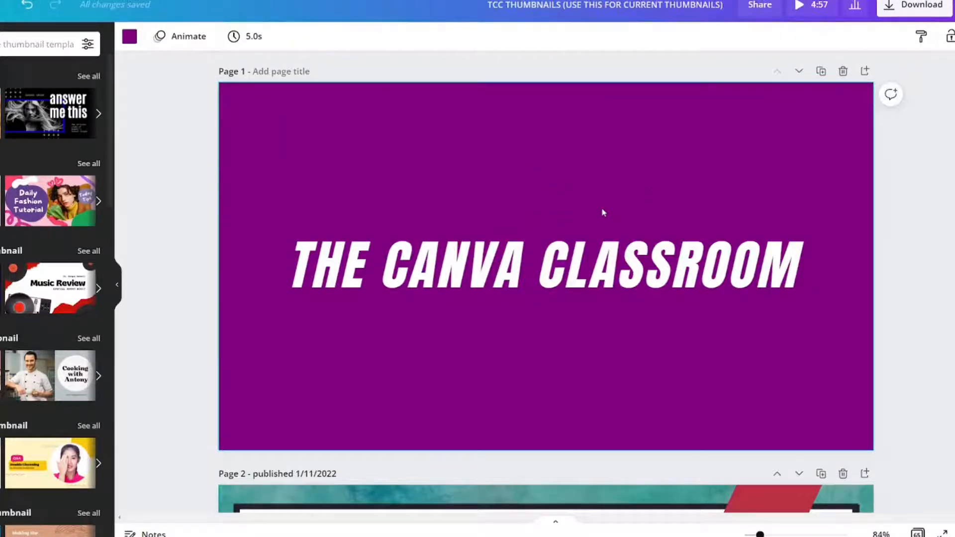
- Change the text color of the title on the purple page to black
{"action": "left_click", "coordinate": [583, 276]}
{"action": "left_click", "coordinate": [315, 37]}
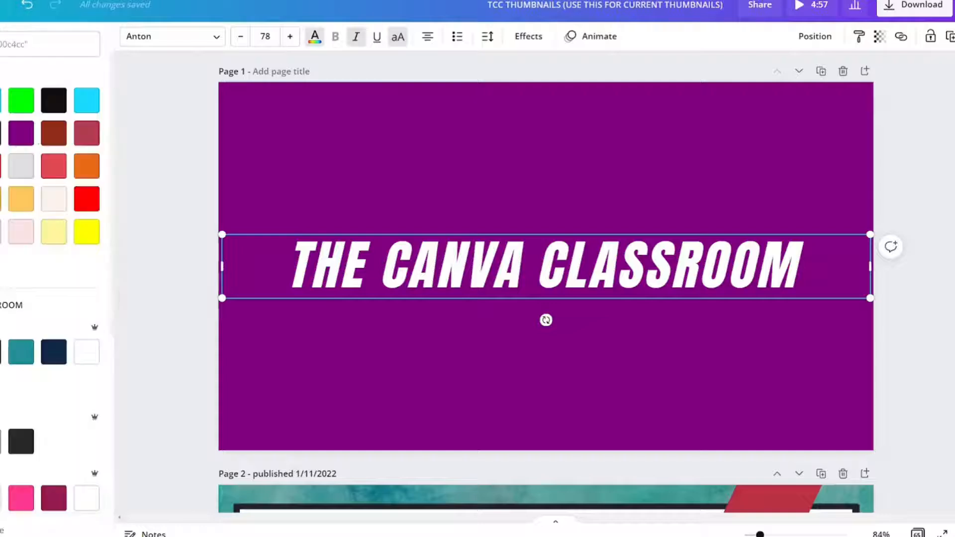
{"action": "left_click", "coordinate": [53, 100]}
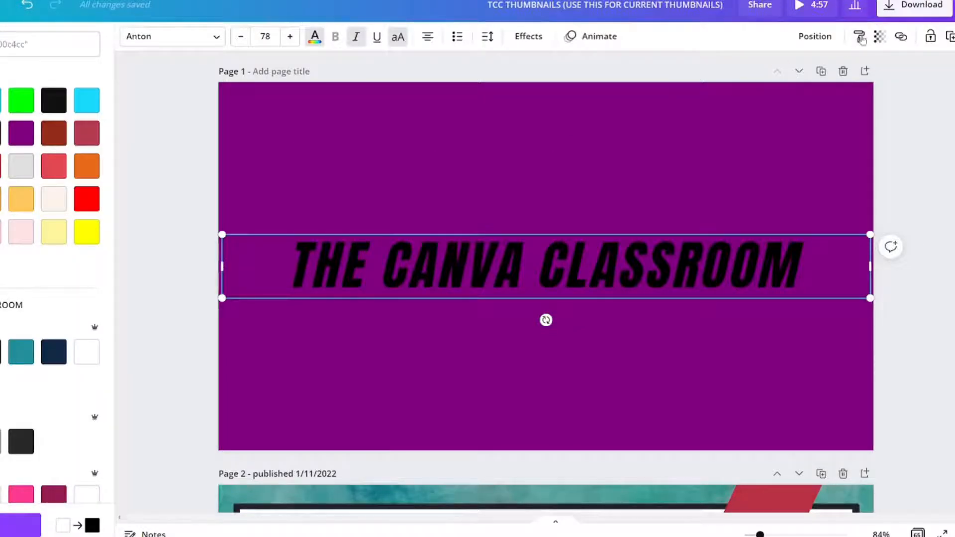
- Download only page 1 of the thumbnails design as a PNG with a transparent background
{"action": "left_click", "coordinate": [884, 9]}
{"action": "left_click", "coordinate": [842, 85]}
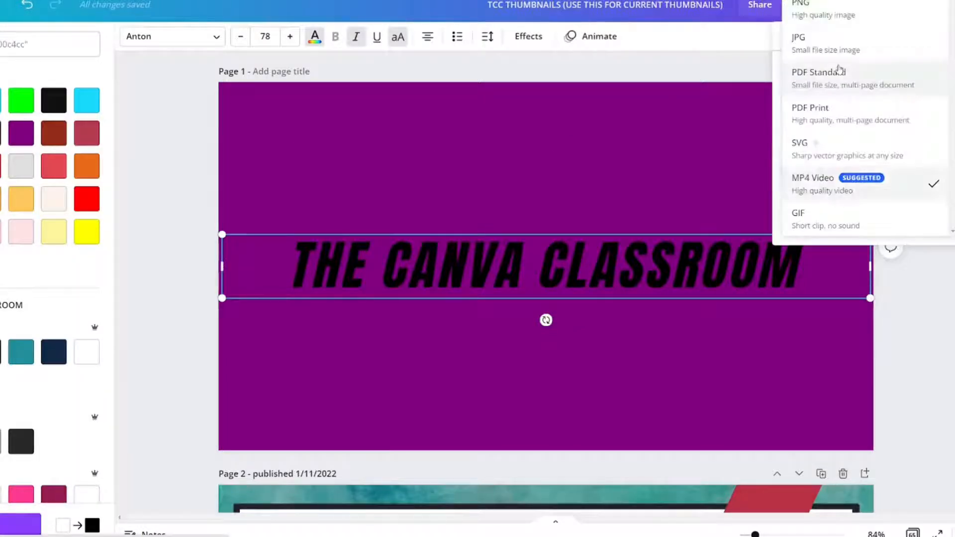
{"action": "left_click", "coordinate": [819, 12]}
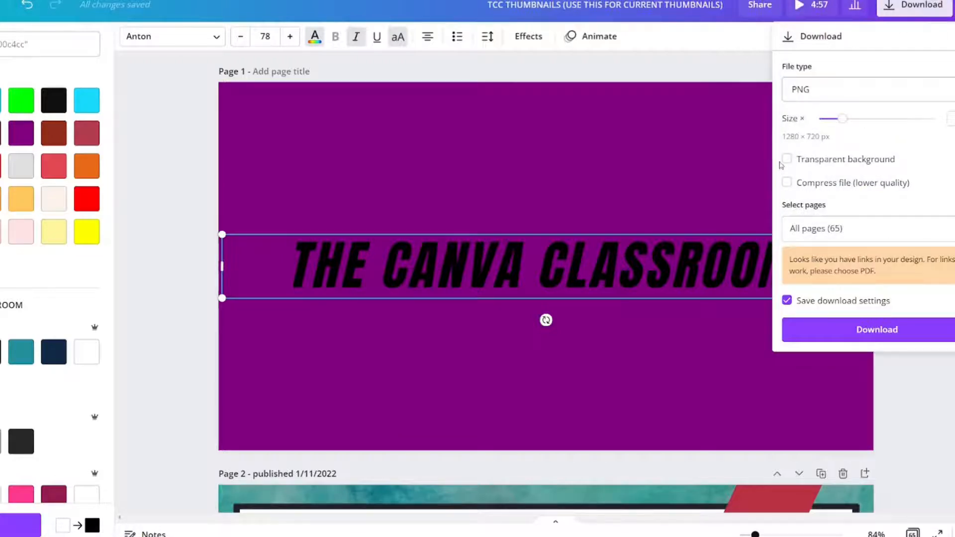
{"action": "left_click", "coordinate": [833, 233]}
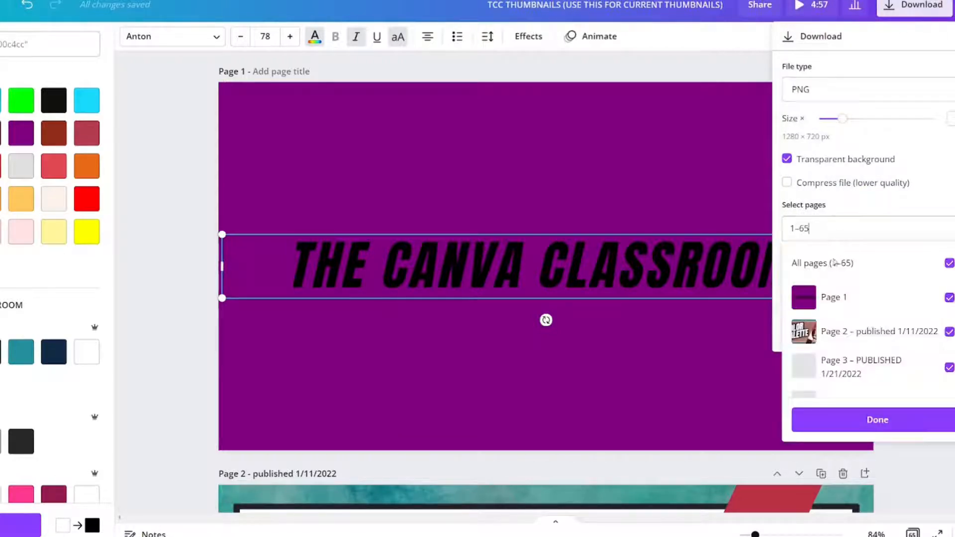
{"action": "left_click", "coordinate": [839, 263]}
{"action": "left_click", "coordinate": [851, 308]}
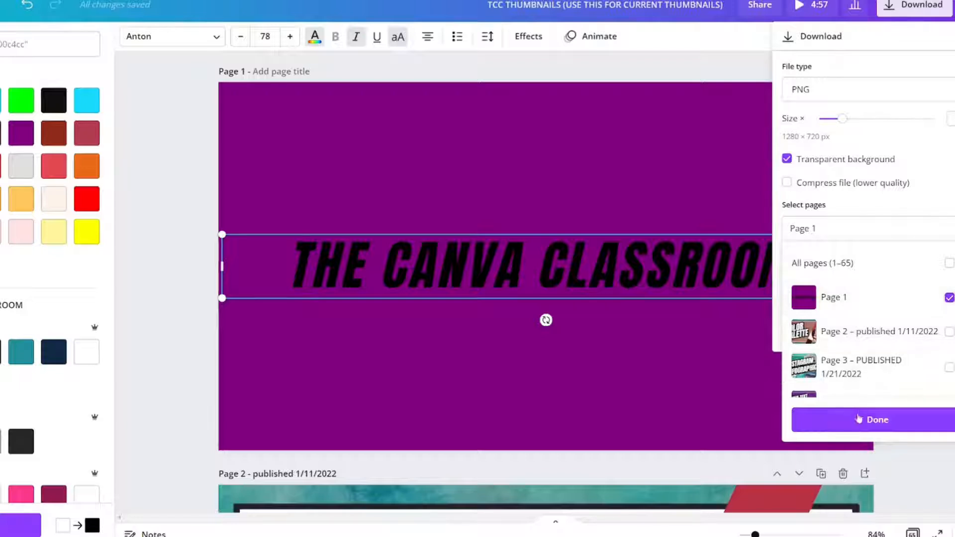
{"action": "left_click", "coordinate": [857, 420]}
{"action": "left_click", "coordinate": [854, 335]}
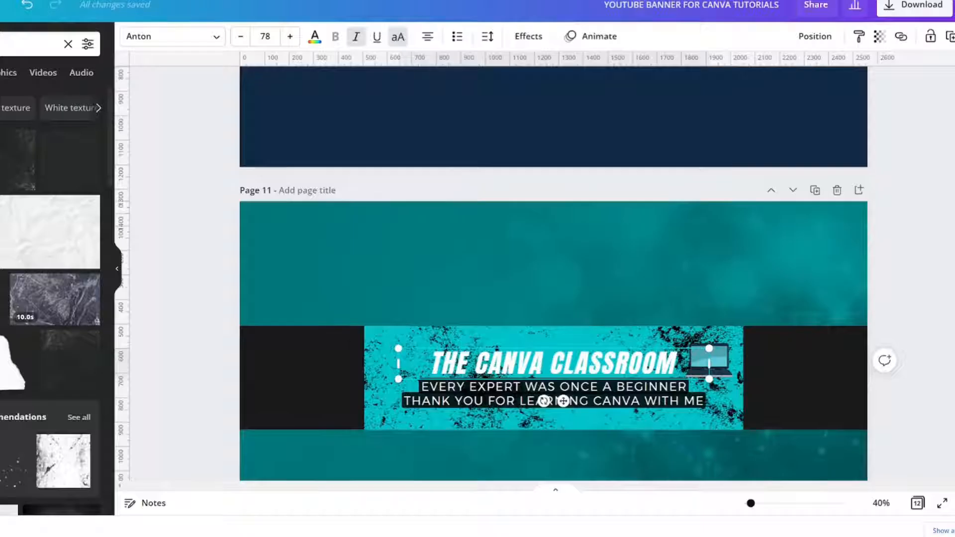
- Place the downloaded TCC THUMBNAILS PNG on page 11 of the YouTube banner design, positioned above the turquoise panel
{"action": "scroll", "coordinate": [556, 245], "scroll_direction": "down", "scroll_amount": 1}
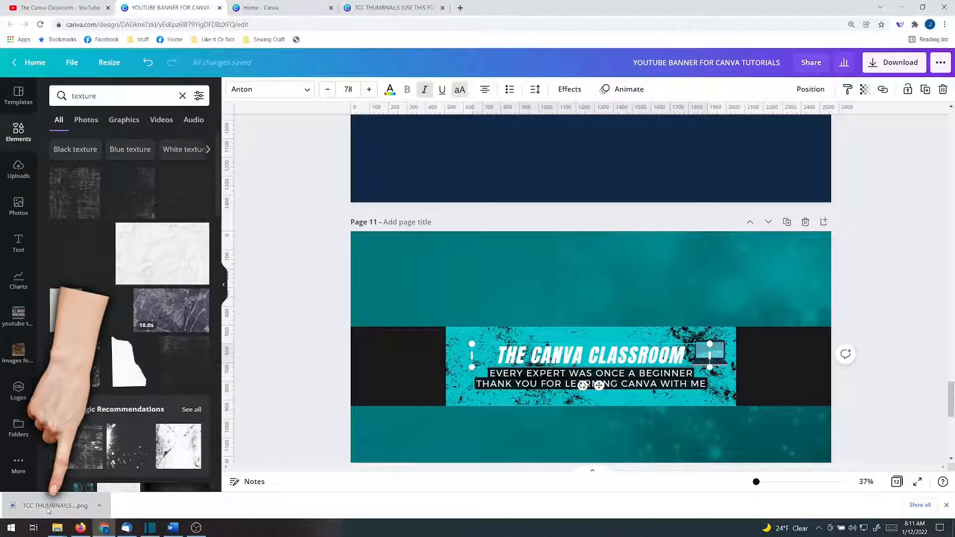
{"action": "left_click_drag", "start_coordinate": [47, 509], "coordinate": [554, 288]}
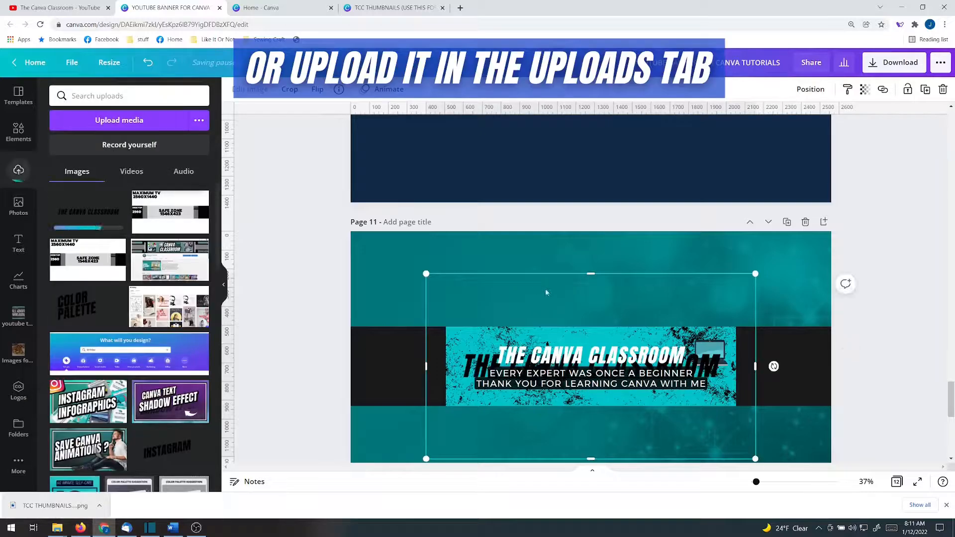
{"action": "left_click_drag", "start_coordinate": [555, 354], "coordinate": [511, 219]}
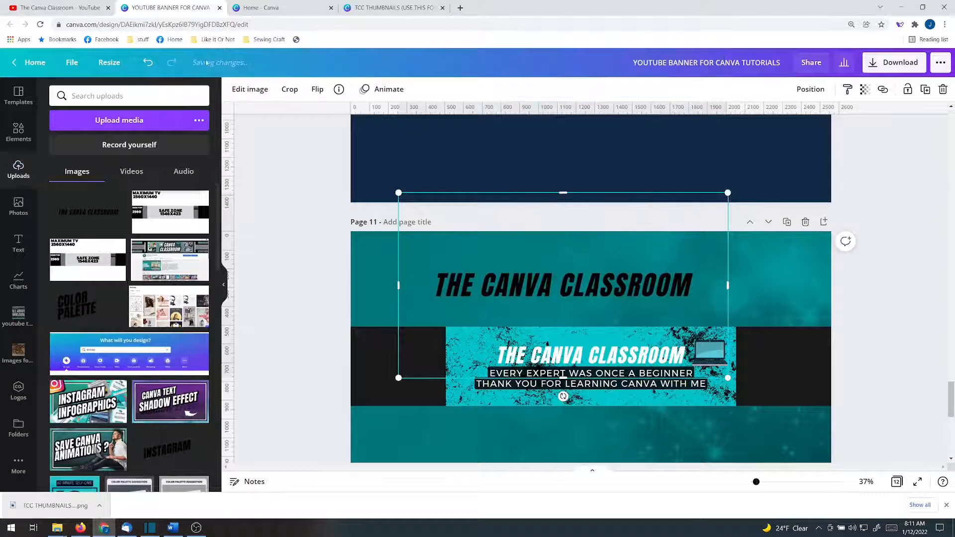
- Give the black title image on page 11 a Glow shadow
{"action": "left_click", "coordinate": [240, 88]}
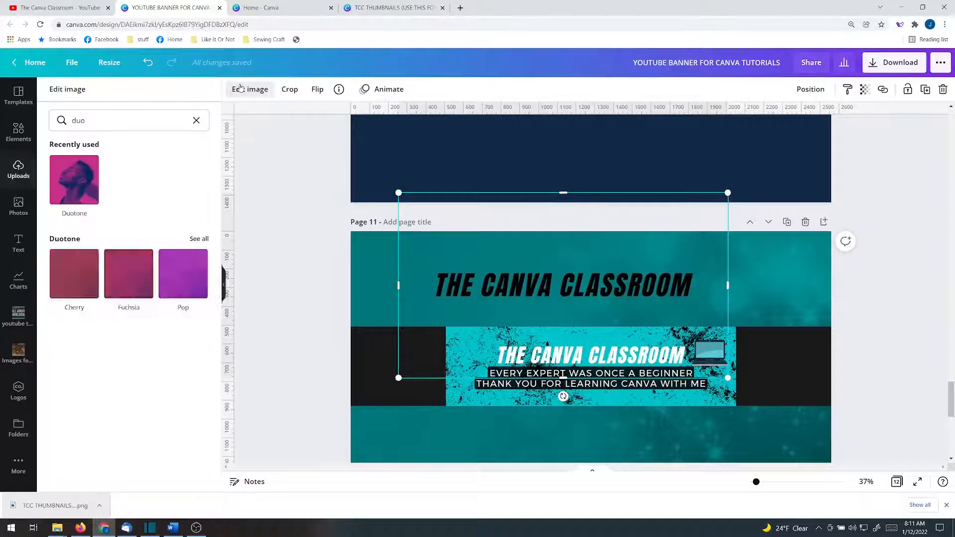
{"action": "left_click", "coordinate": [197, 120]}
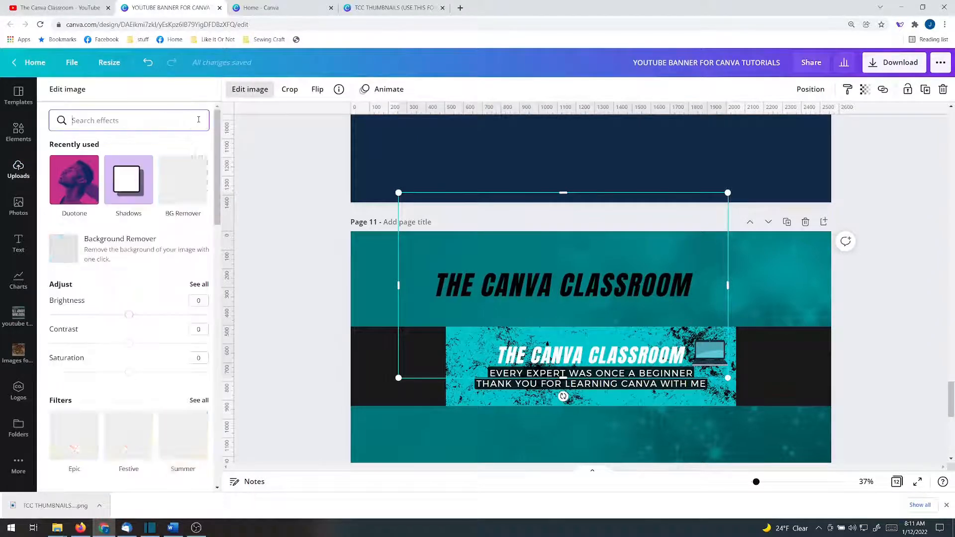
{"action": "left_click", "coordinate": [125, 182]}
{"action": "left_click", "coordinate": [132, 145]}
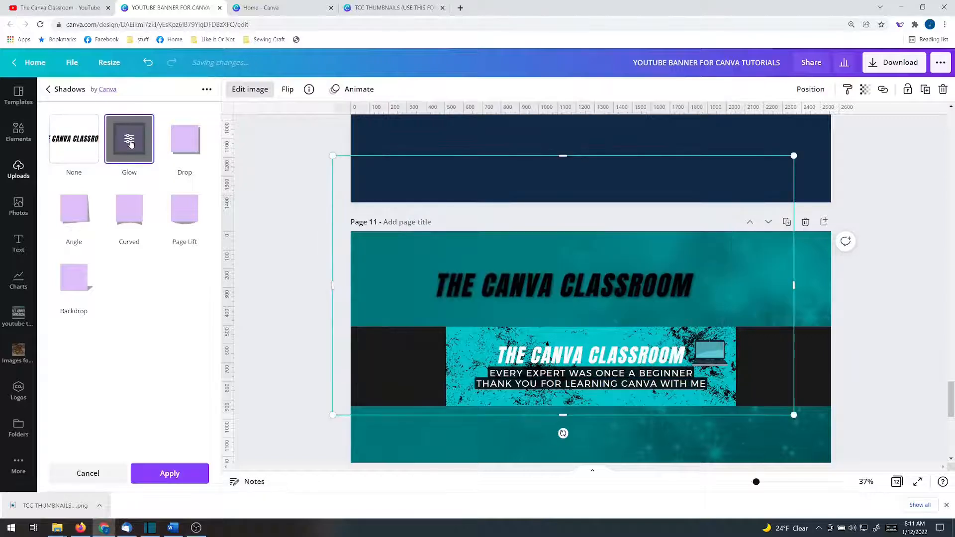
- Set the title image's glow to size 15, transparency 100 and blur 0
{"action": "left_click", "coordinate": [132, 145]}
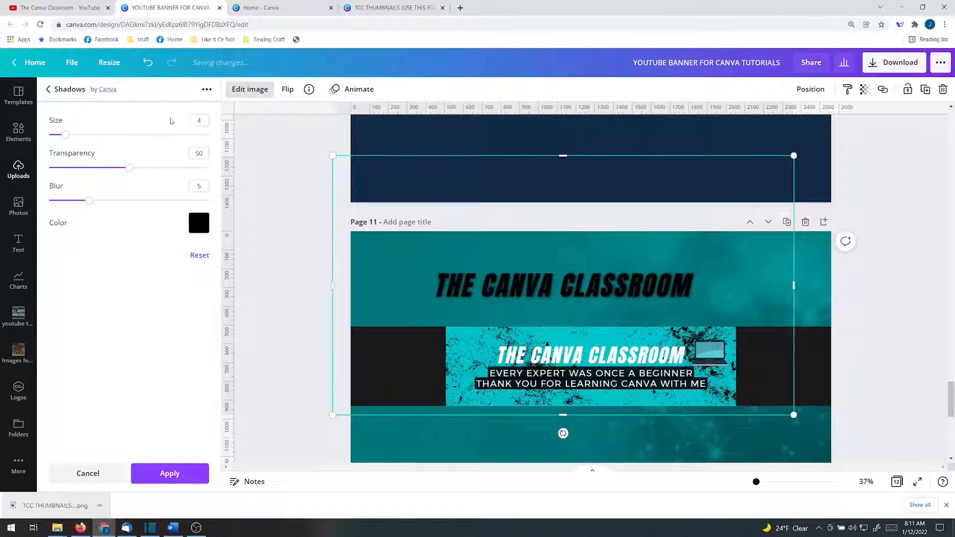
{"action": "left_click", "coordinate": [196, 153]}
{"action": "key", "text": "Return"}
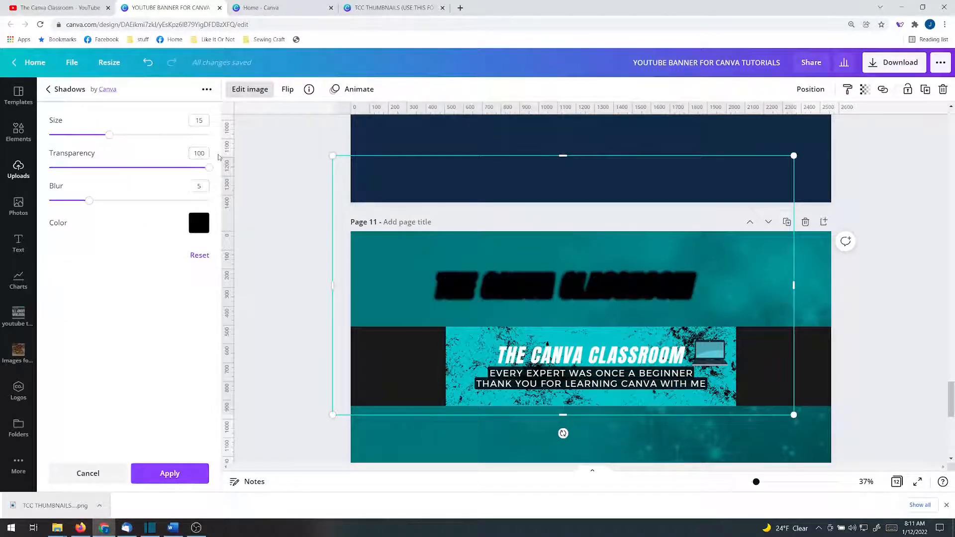
{"action": "type", "text": "0"}
{"action": "key", "text": "Return"}
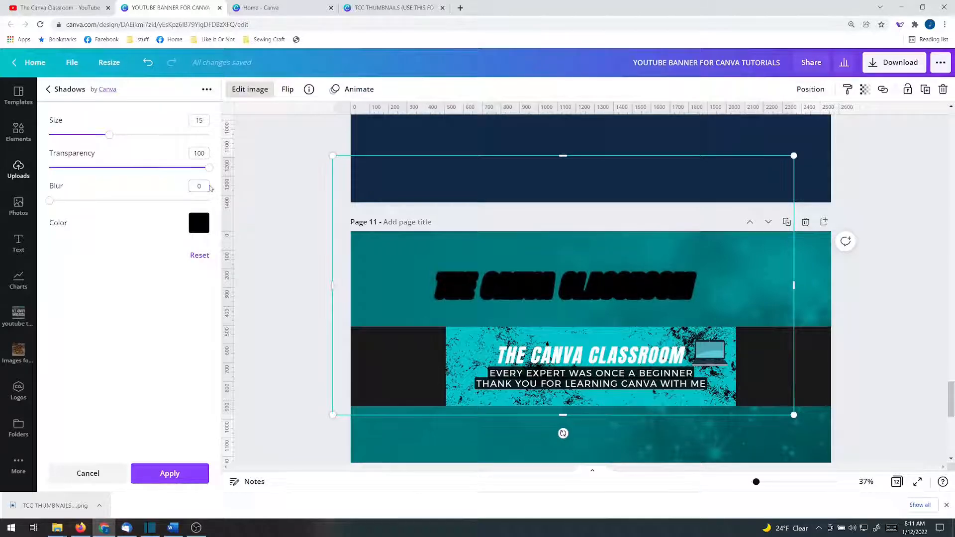
- Apply the glow and fit the black title image directly behind the white THE CANVA CLASSROOM title on page 11's panel
{"action": "left_click", "coordinate": [168, 475]}
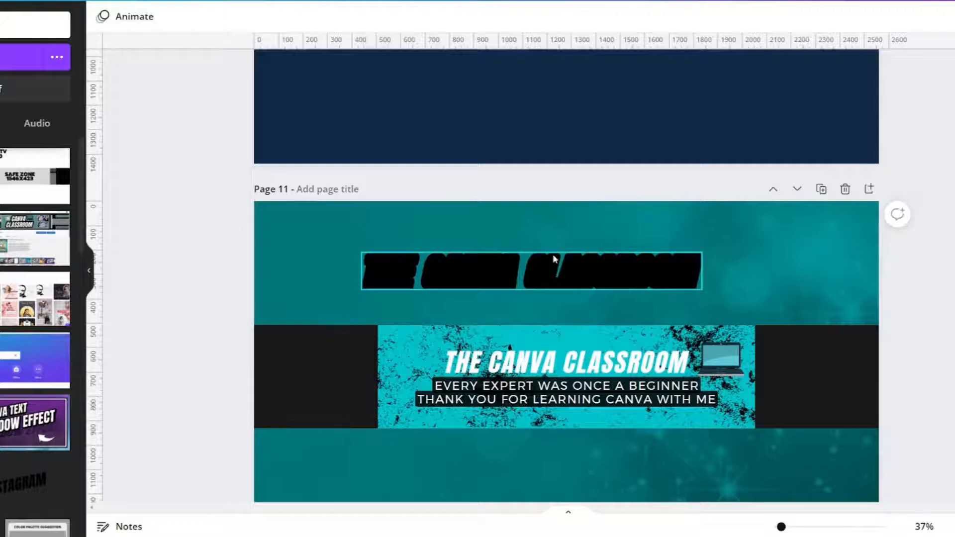
{"action": "left_click_drag", "start_coordinate": [553, 259], "coordinate": [592, 347]}
{"action": "left_click_drag", "start_coordinate": [746, 339], "coordinate": [697, 343]}
{"action": "left_click_drag", "start_coordinate": [403, 343], "coordinate": [438, 350]}
{"action": "left_click", "coordinate": [54, 341]}
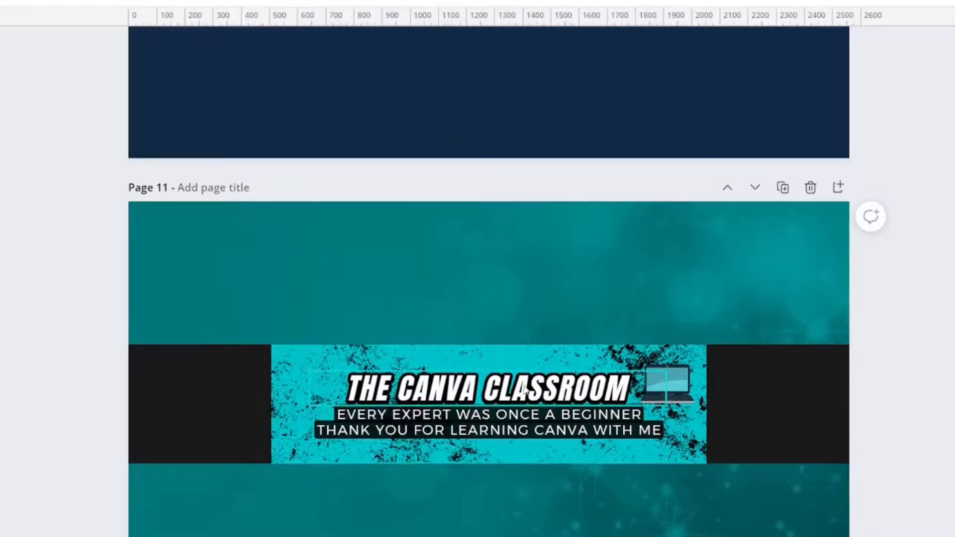
- Move the white title and its black glow image from page 11 to page 10, overlapping them below the turquoise rectangle
{"action": "left_click_drag", "start_coordinate": [520, 382], "coordinate": [453, 93]}
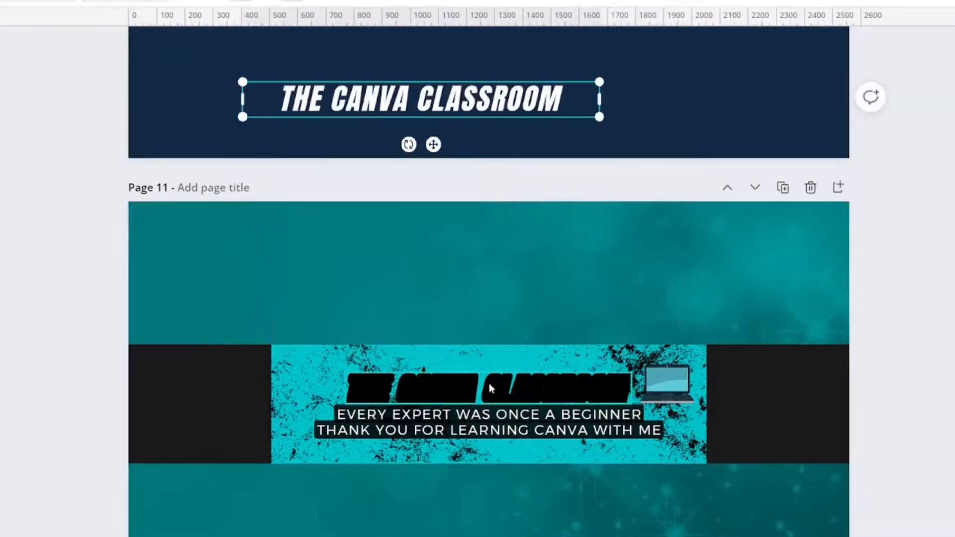
{"action": "left_click_drag", "start_coordinate": [485, 383], "coordinate": [406, 86]}
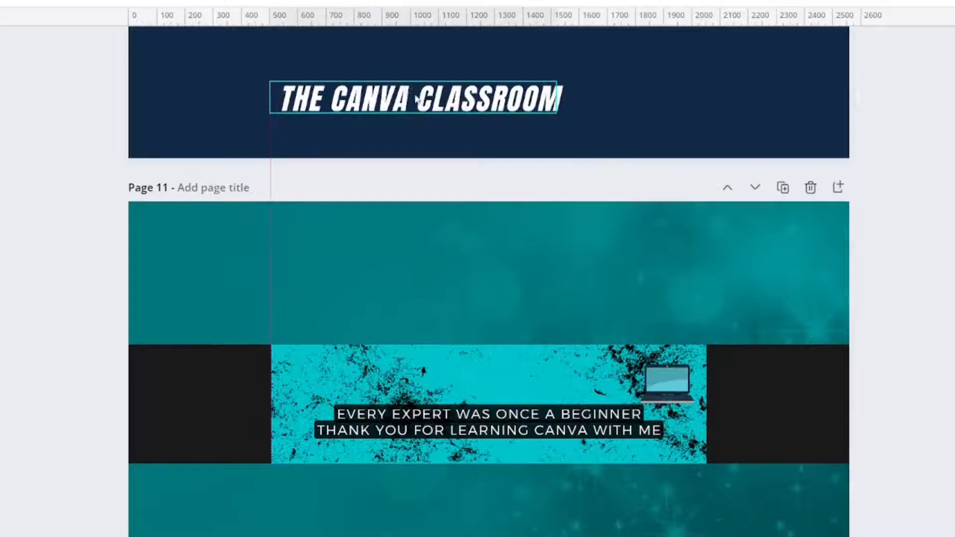
{"action": "scroll", "coordinate": [613, 144], "scroll_direction": "up", "scroll_amount": 3}
{"action": "scroll", "coordinate": [612, 143], "scroll_direction": "up", "scroll_amount": 3}
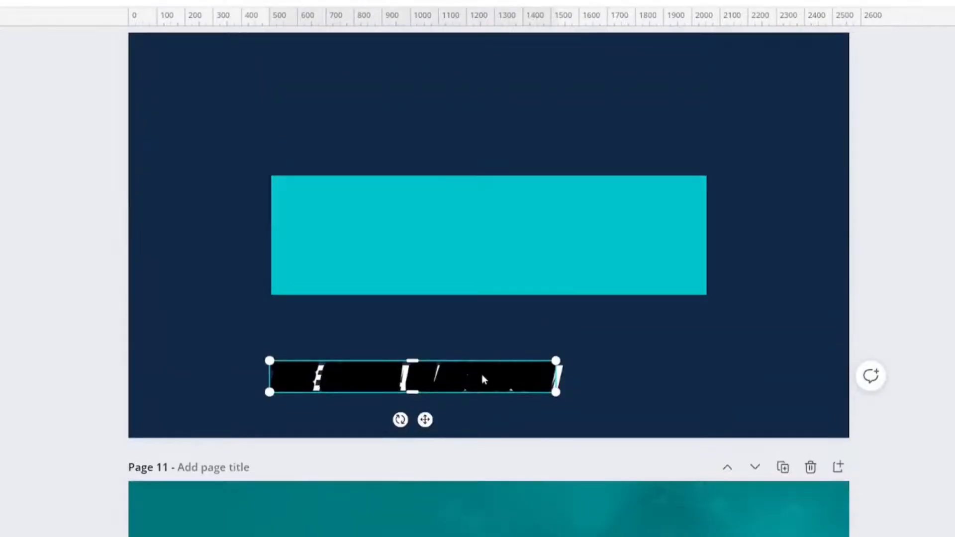
{"action": "left_click_drag", "start_coordinate": [481, 376], "coordinate": [494, 379]}
{"action": "left_click", "coordinate": [632, 403]}
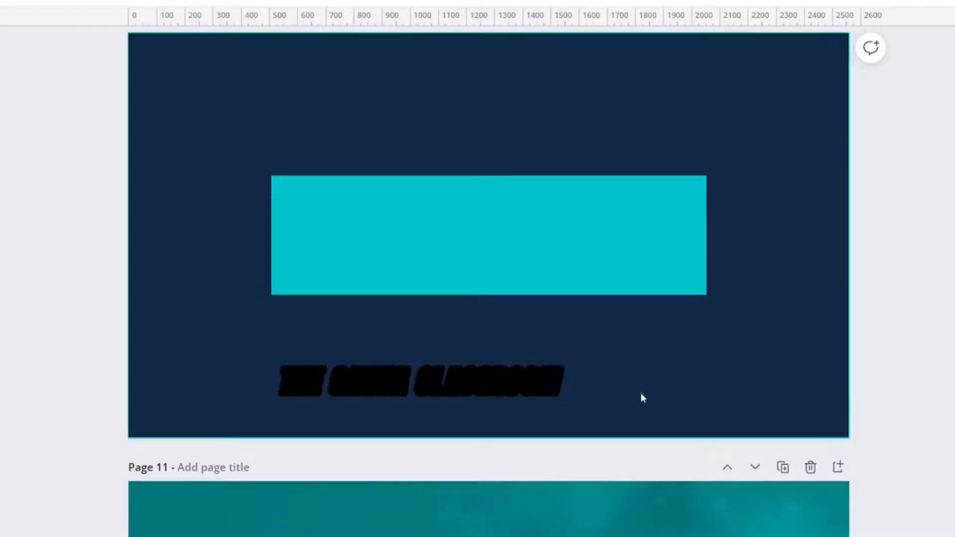
- Send the black glow image behind the white title on page 10 and align it with the lettering
{"action": "right_click", "coordinate": [517, 380]}
{"action": "left_click", "coordinate": [580, 249]}
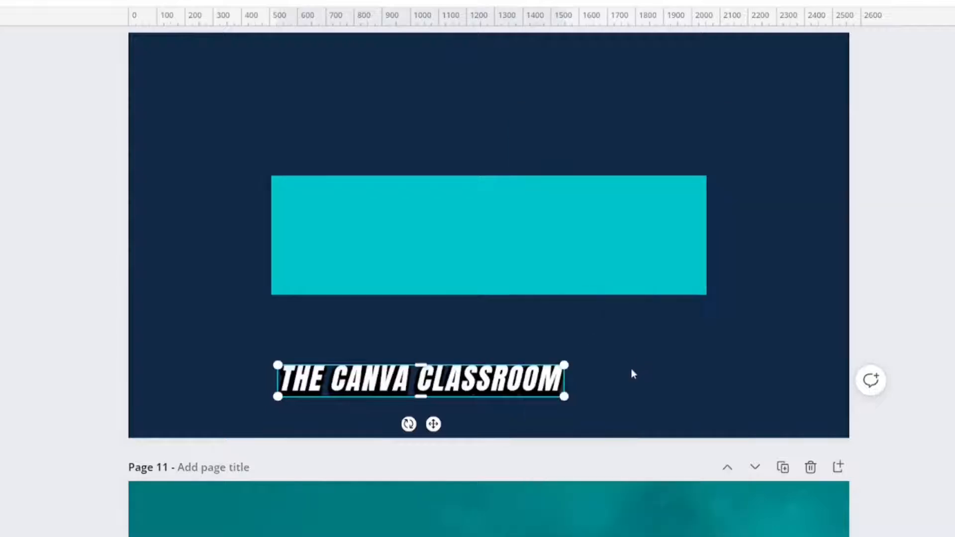
{"action": "left_click", "coordinate": [629, 370]}
{"action": "left_click", "coordinate": [531, 382]}
{"action": "left_click_drag", "start_coordinate": [530, 381], "coordinate": [531, 384]}
- Change page 10's background to light gray and group the white title with its black glow image
{"action": "left_click", "coordinate": [628, 382]}
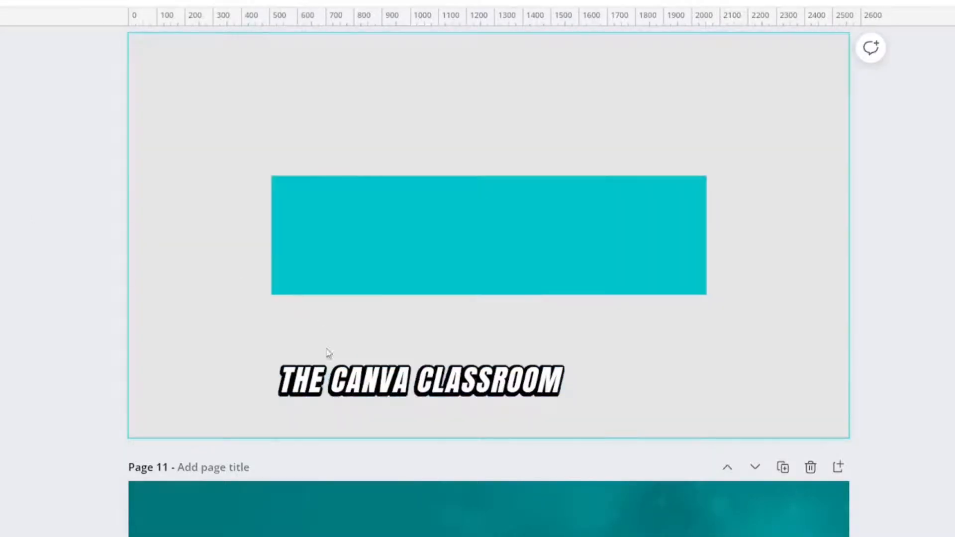
{"action": "left_click", "coordinate": [339, 393]}
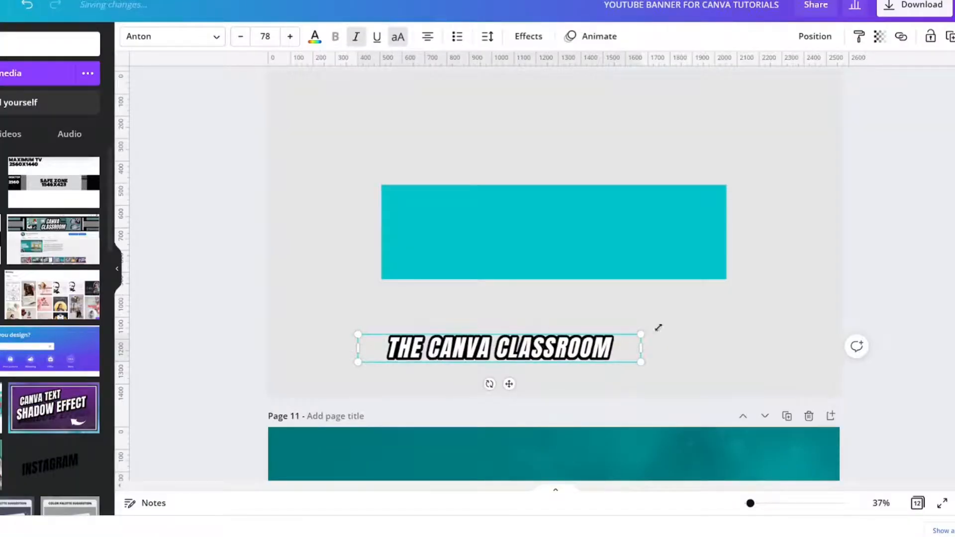
{"action": "left_click_drag", "start_coordinate": [725, 333], "coordinate": [356, 363]}
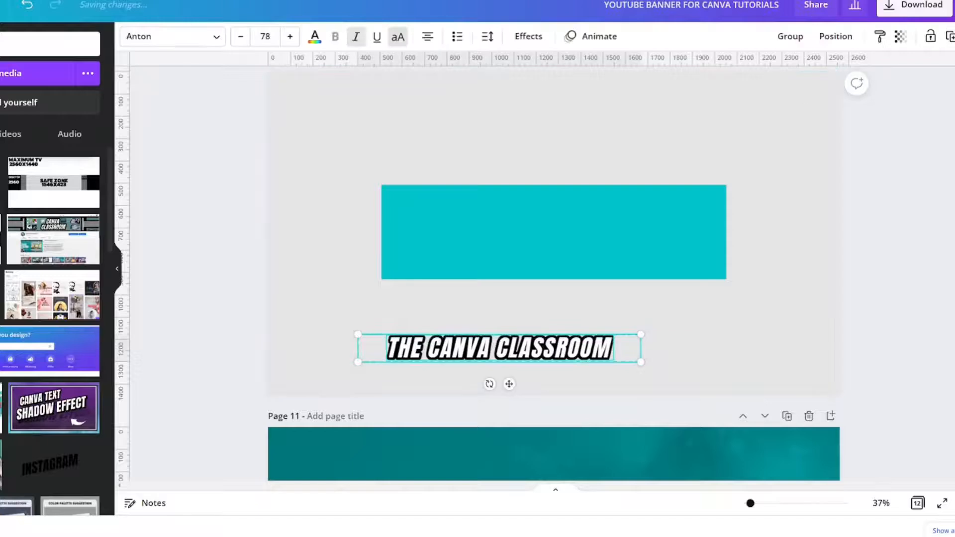
{"action": "left_click", "coordinate": [791, 36]}
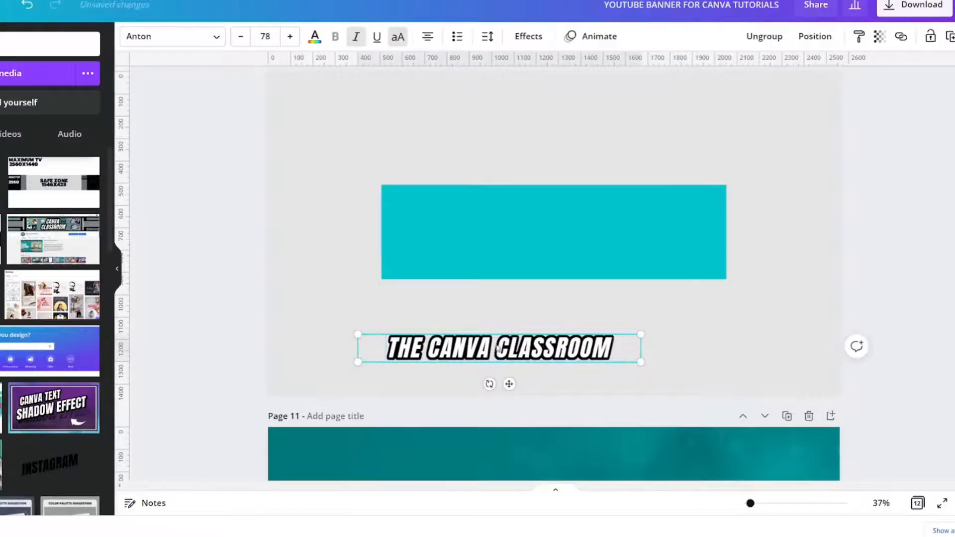